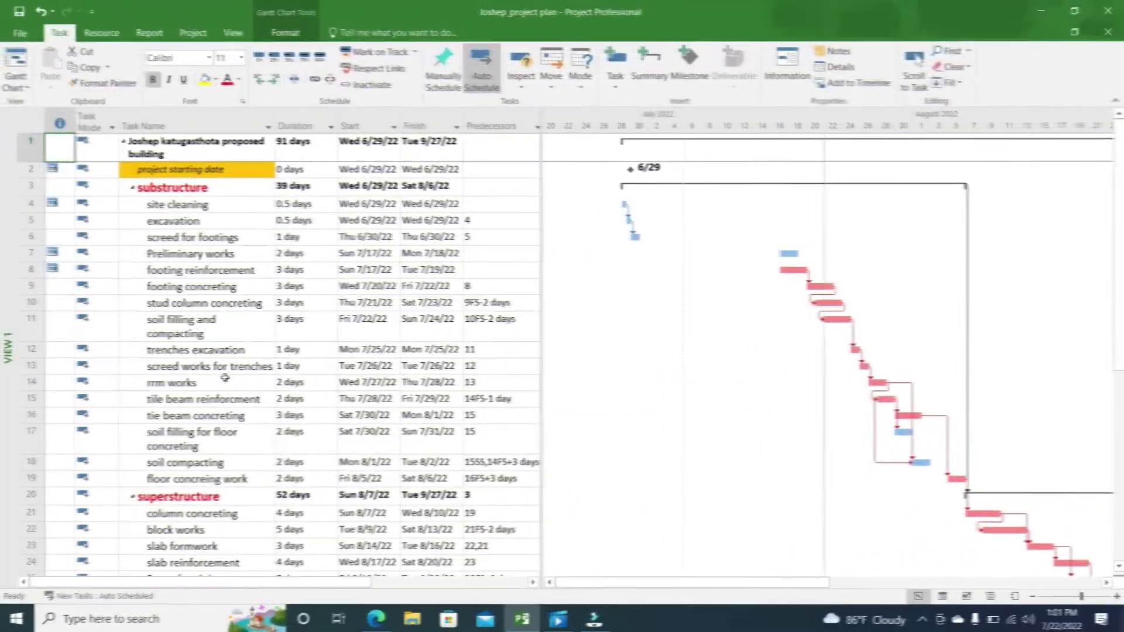
# Export the plan through Create PDF/XPS as 'project plan sample', accepting the default export options.
pyautogui.moveTo(590, 583); pyautogui.dragTo(543, 588)
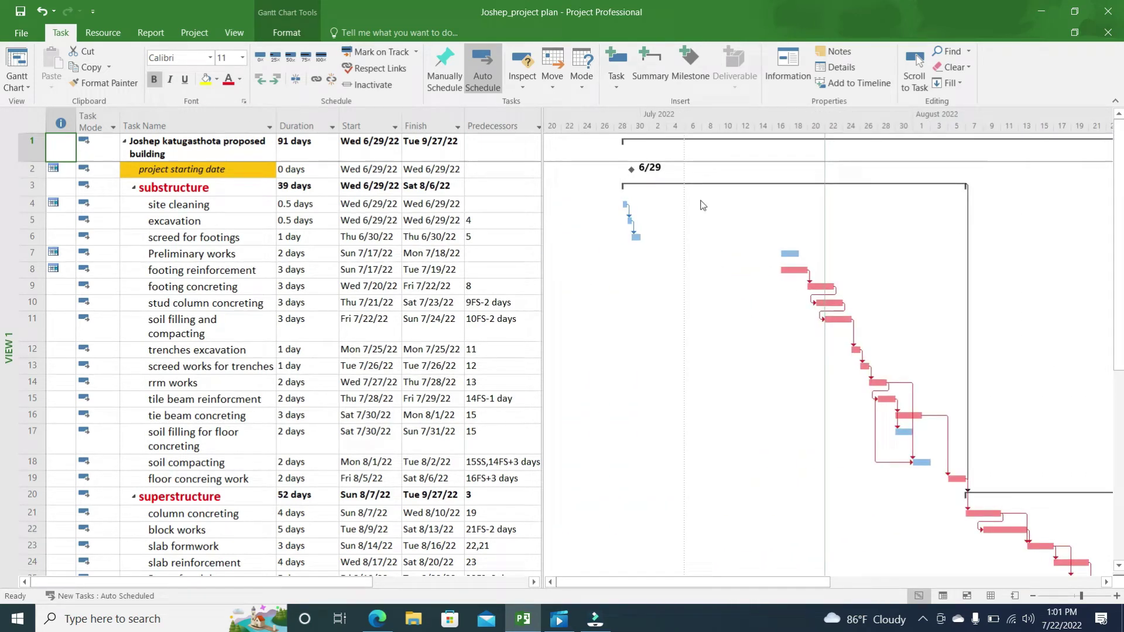
pyautogui.scroll(-8, 576, 392)
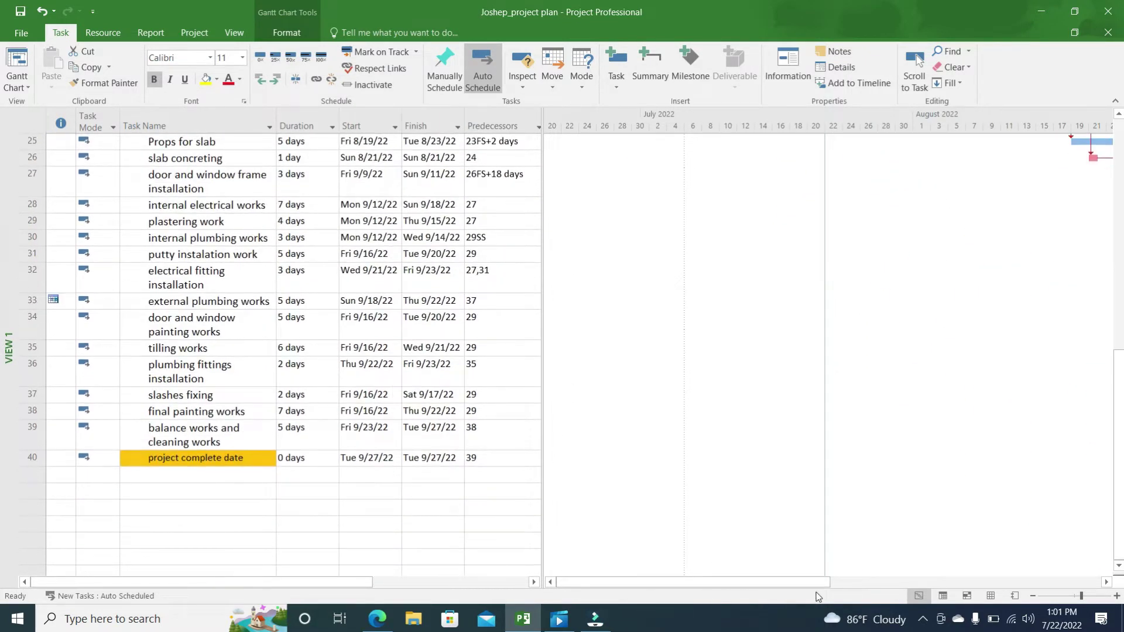
pyautogui.moveTo(784, 582); pyautogui.dragTo(1111, 580)
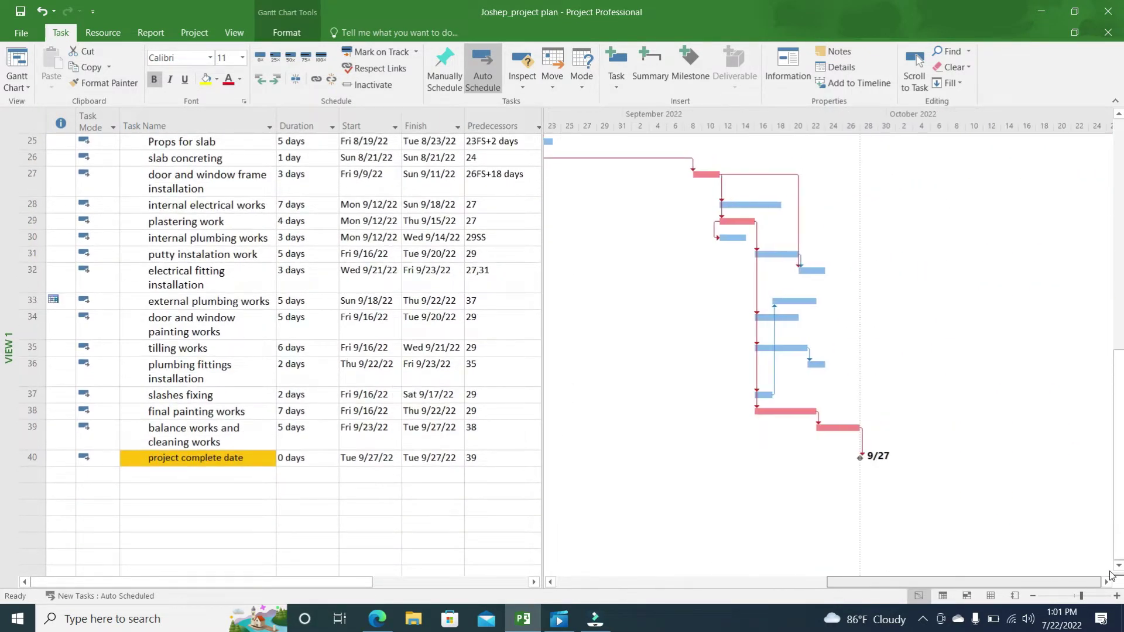
pyautogui.hotkey('ctrl', 'Home')
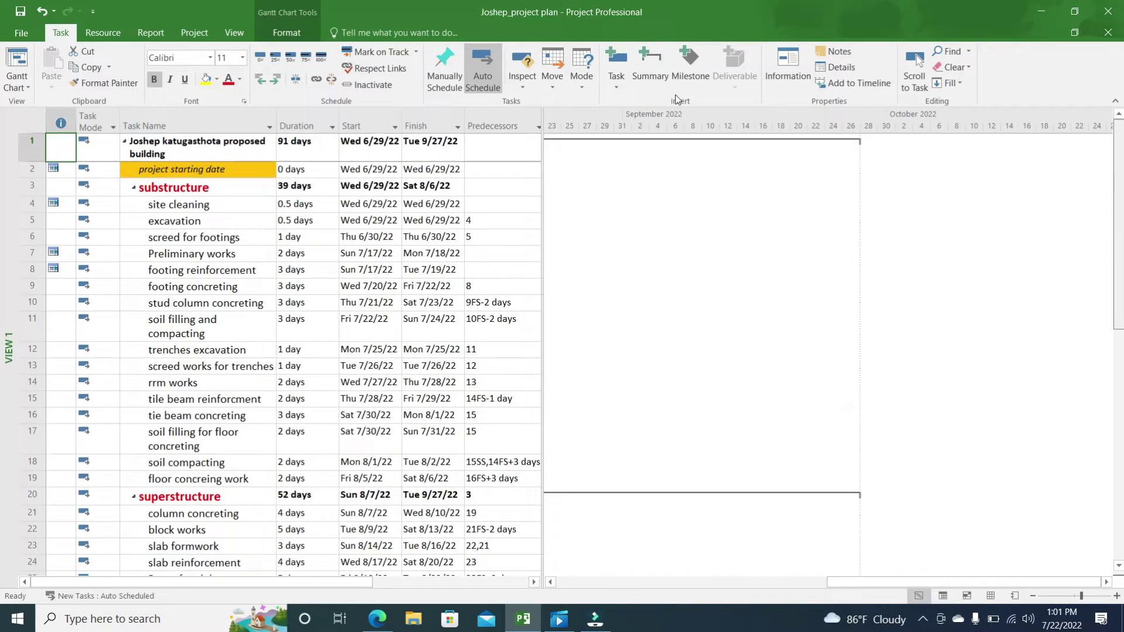
pyautogui.click(21, 32)
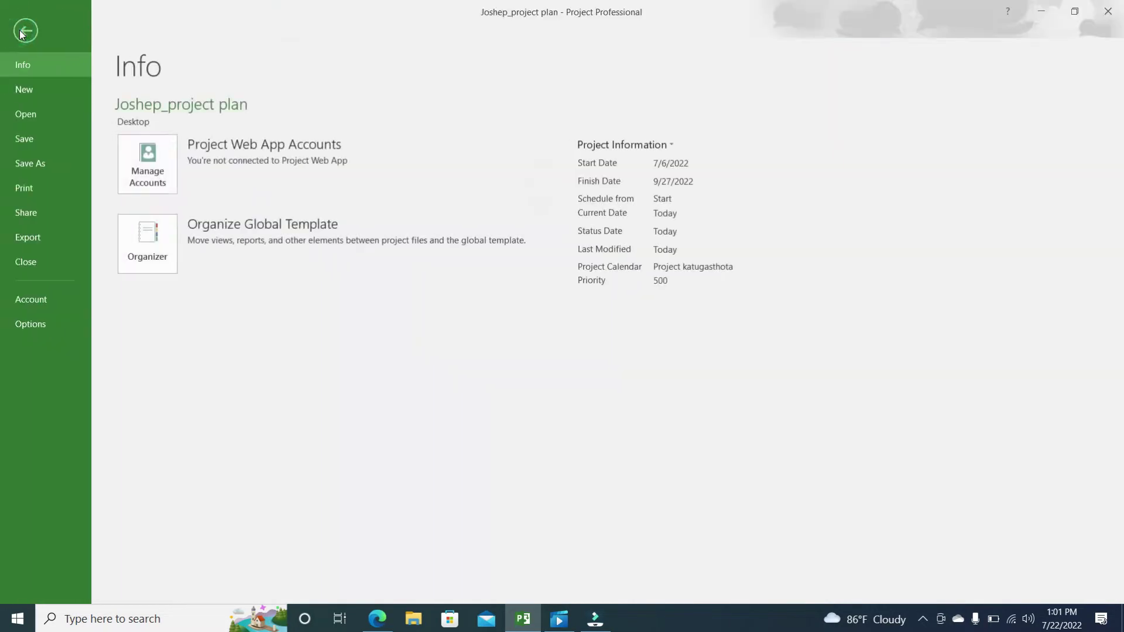
pyautogui.click(17, 236)
pyautogui.click(371, 199)
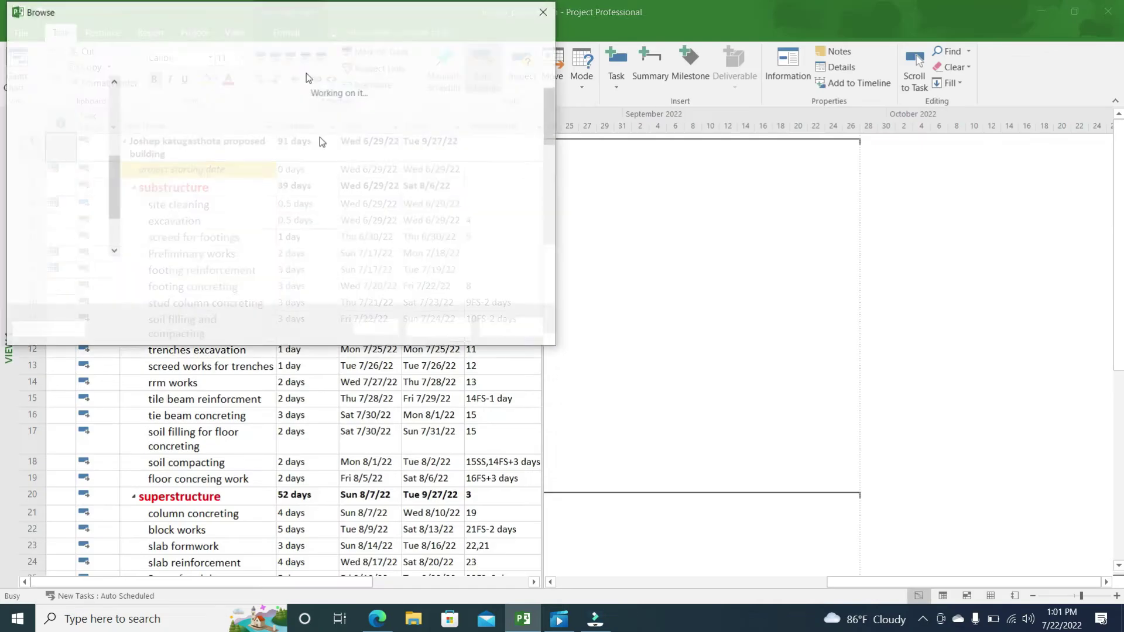
pyautogui.write('p')
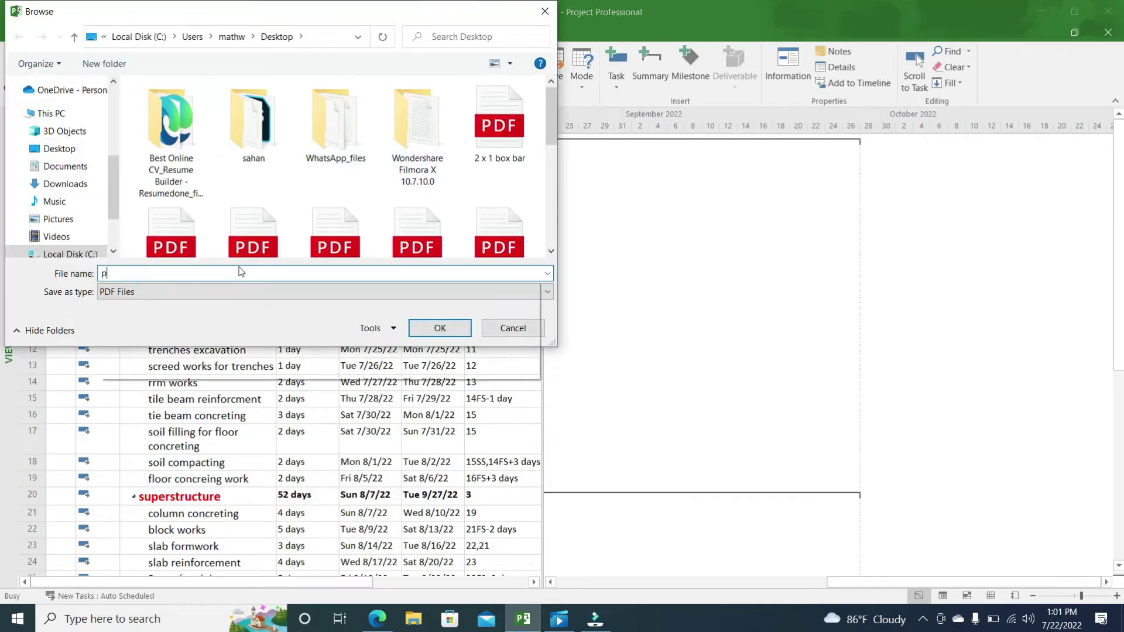
pyautogui.write('roject ')
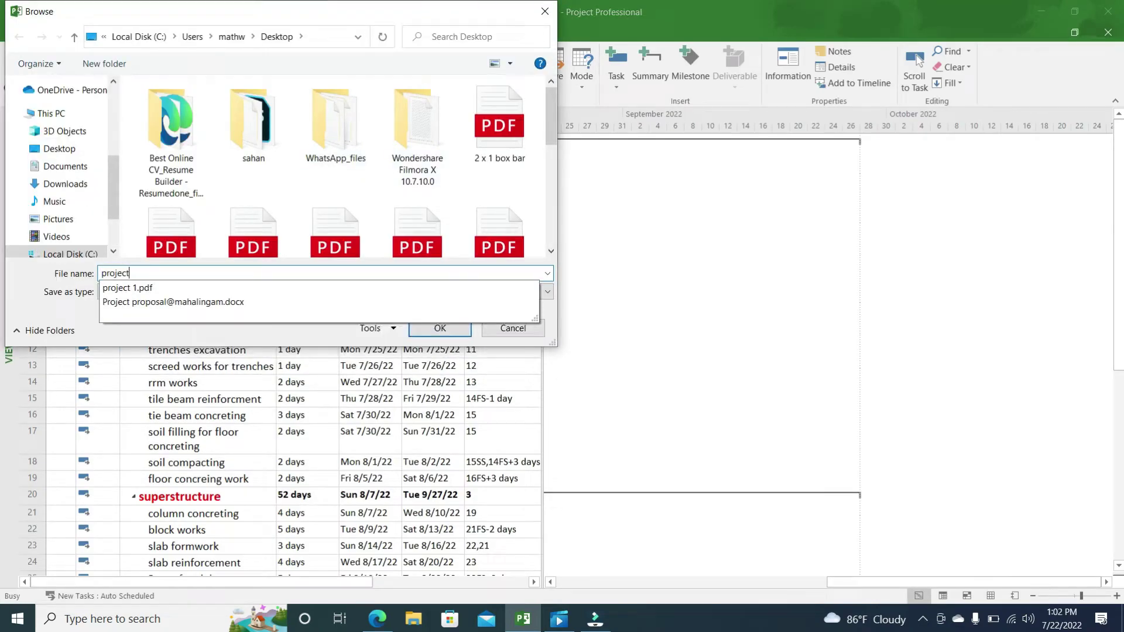
pyautogui.write('plan sample')
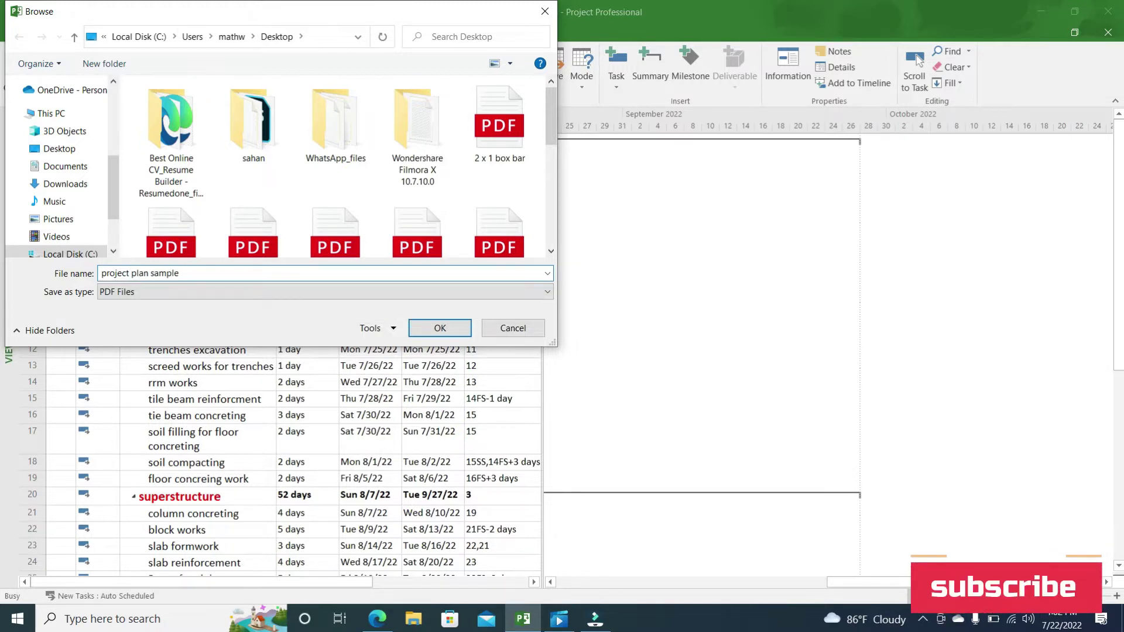
pyautogui.press('Return')
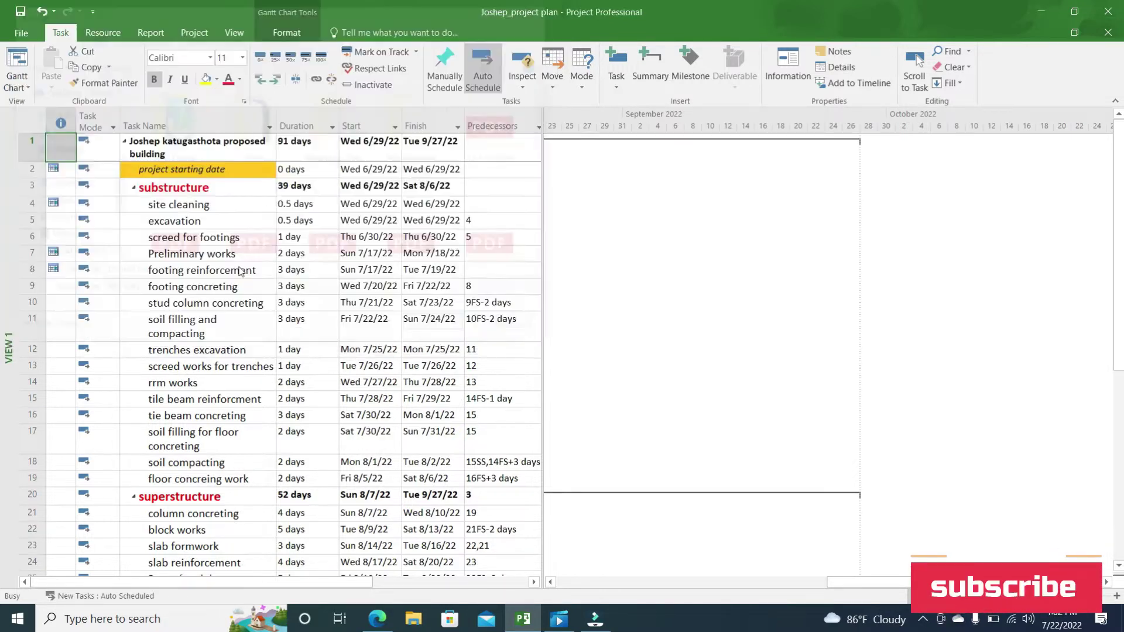
pyautogui.click(570, 383)
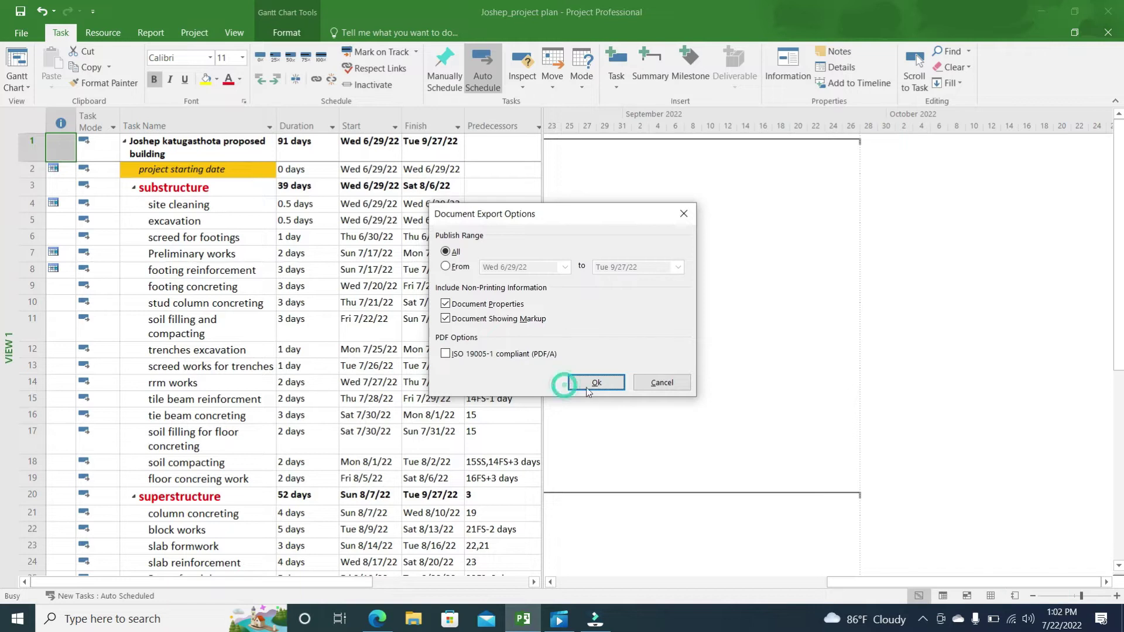
# Open the project plan sample PDF in Edge and scroll through all six of its pages.
pyautogui.click(1041, 12)
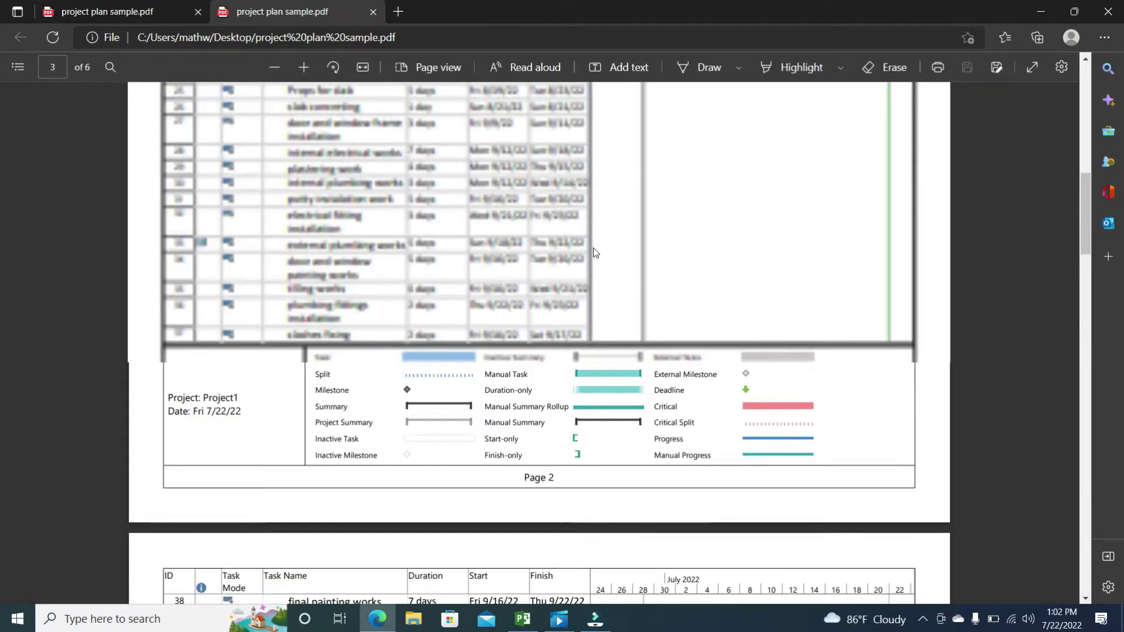
pyautogui.scroll(5, 646, 181)
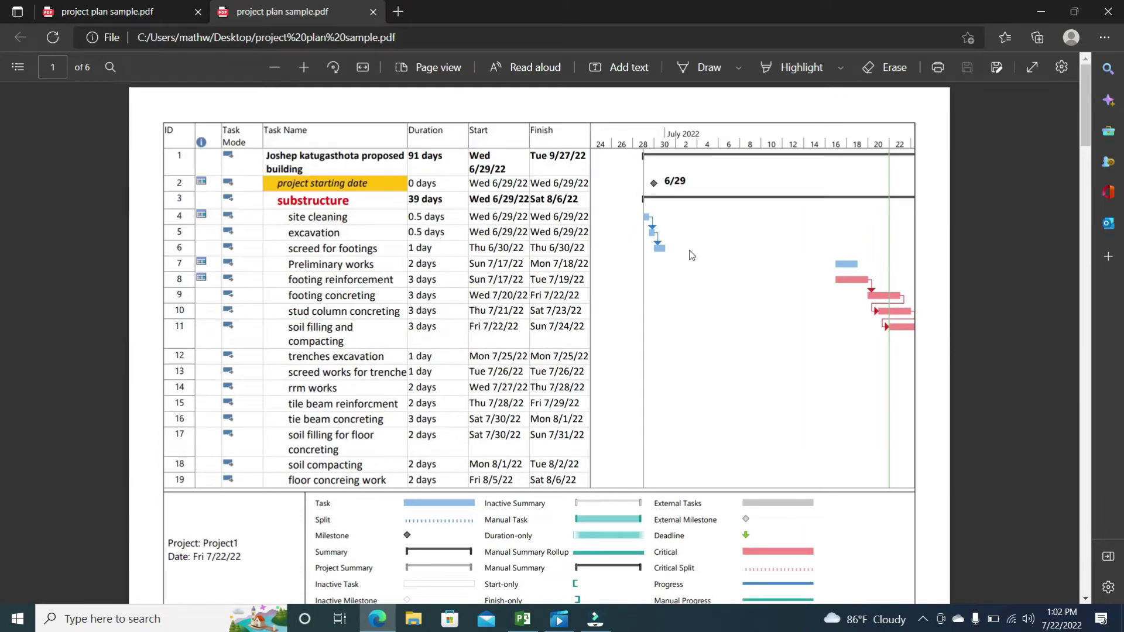
pyautogui.scroll(-20, 416, 331)
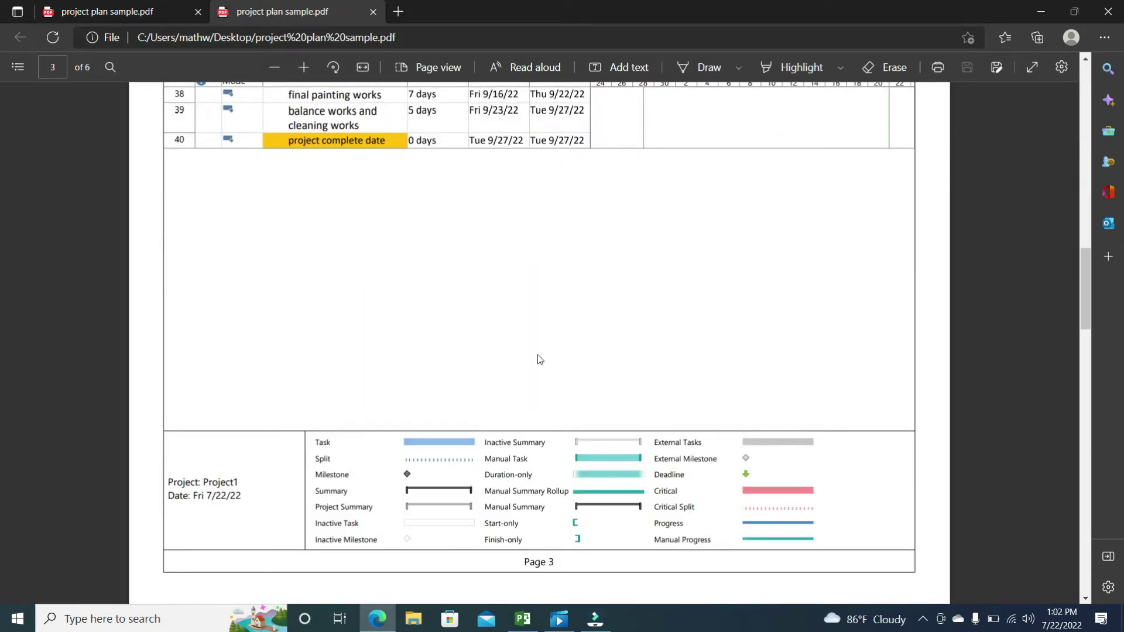
pyautogui.scroll(-15, 539, 360)
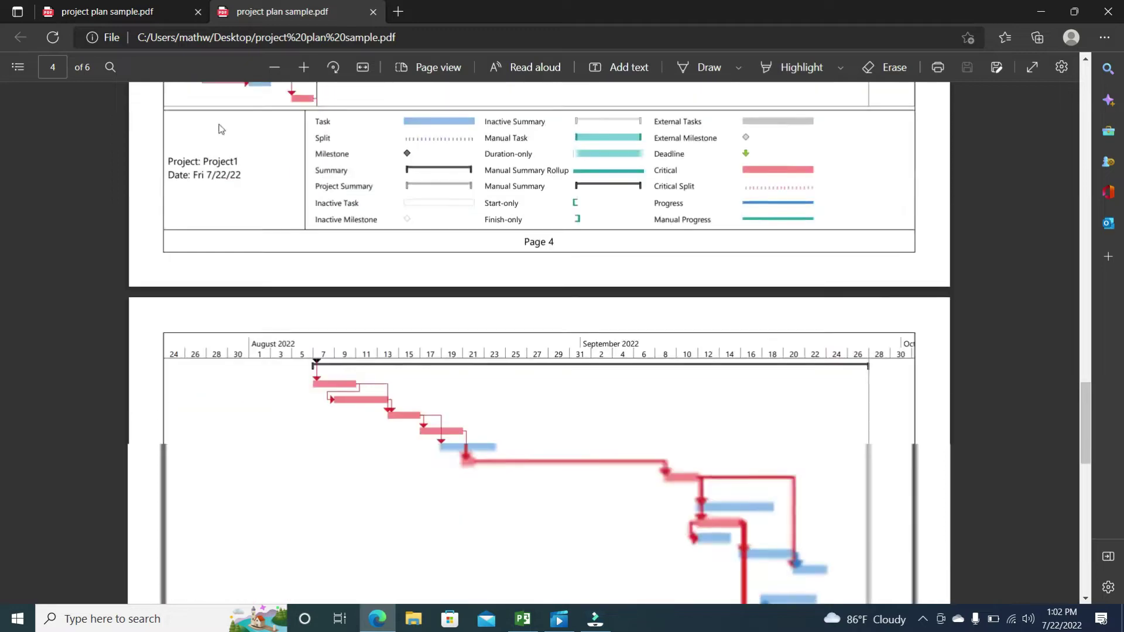
pyautogui.scroll(-20, 221, 129)
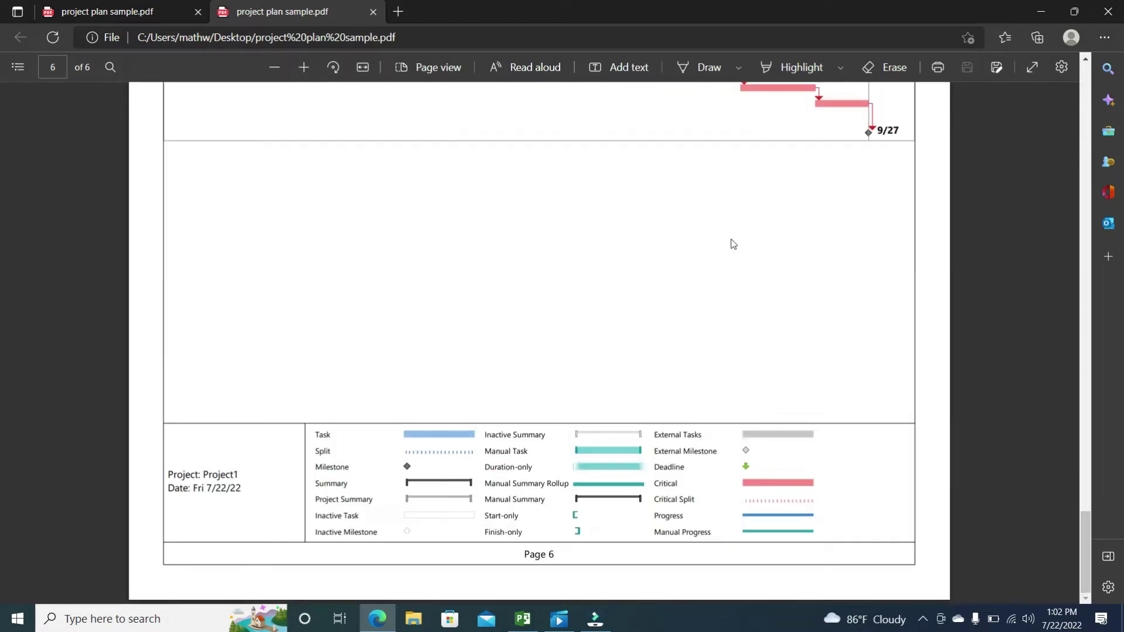
pyautogui.scroll(20, 418, 278)
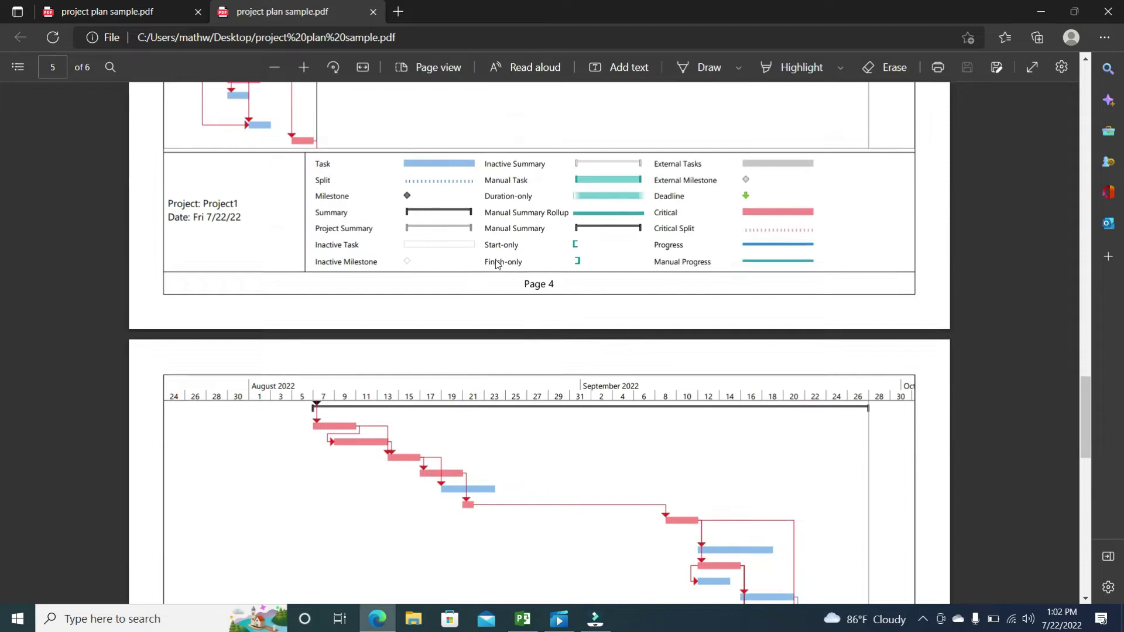
pyautogui.scroll(20, 582, 207)
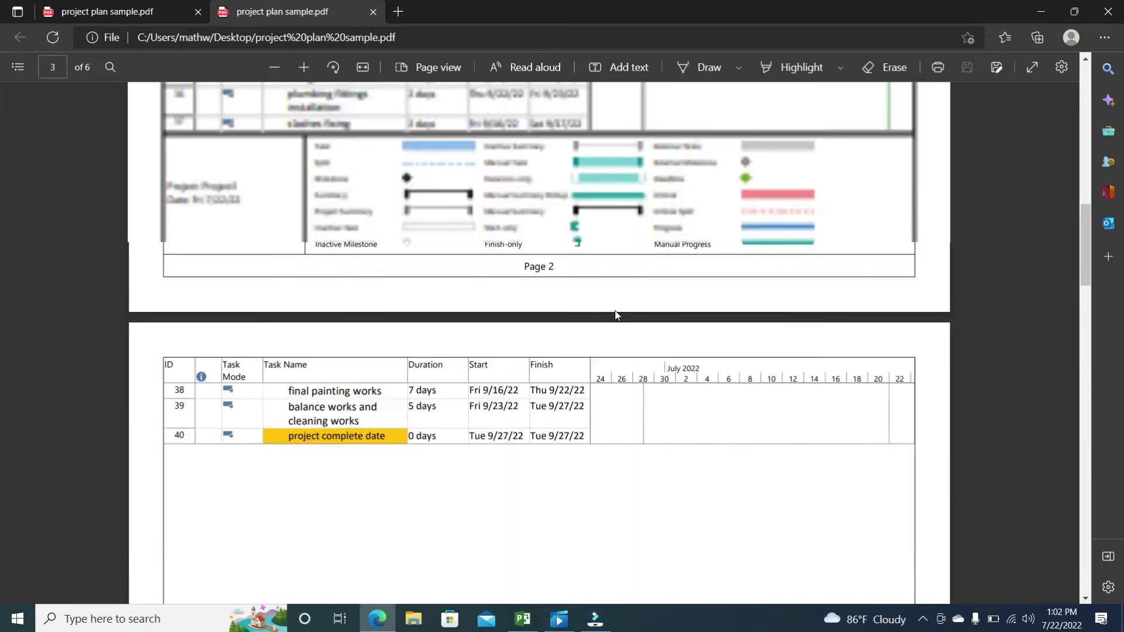
pyautogui.scroll(10, 542, 337)
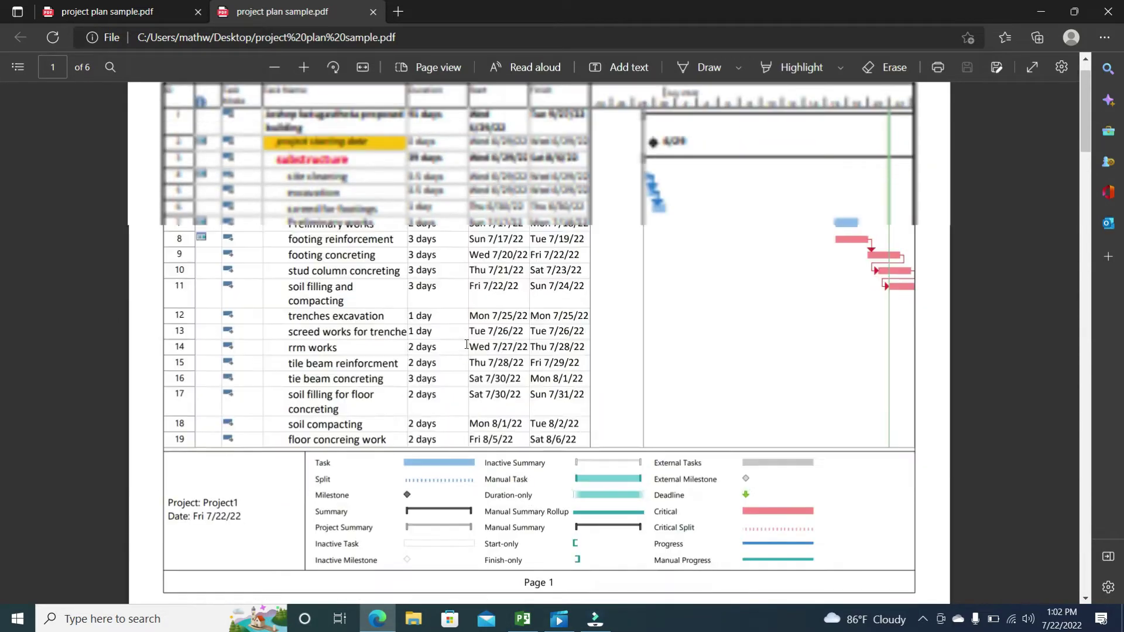
pyautogui.scroll(-5, 283, 247)
pyautogui.scroll(5, 566, 322)
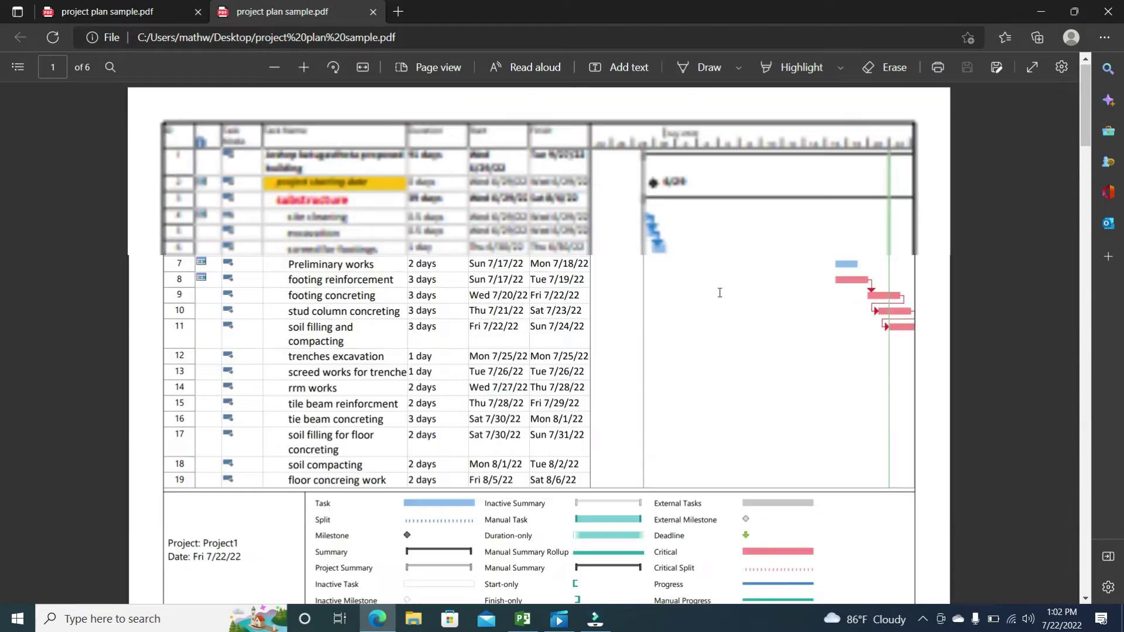
pyautogui.scroll(-15, 566, 321)
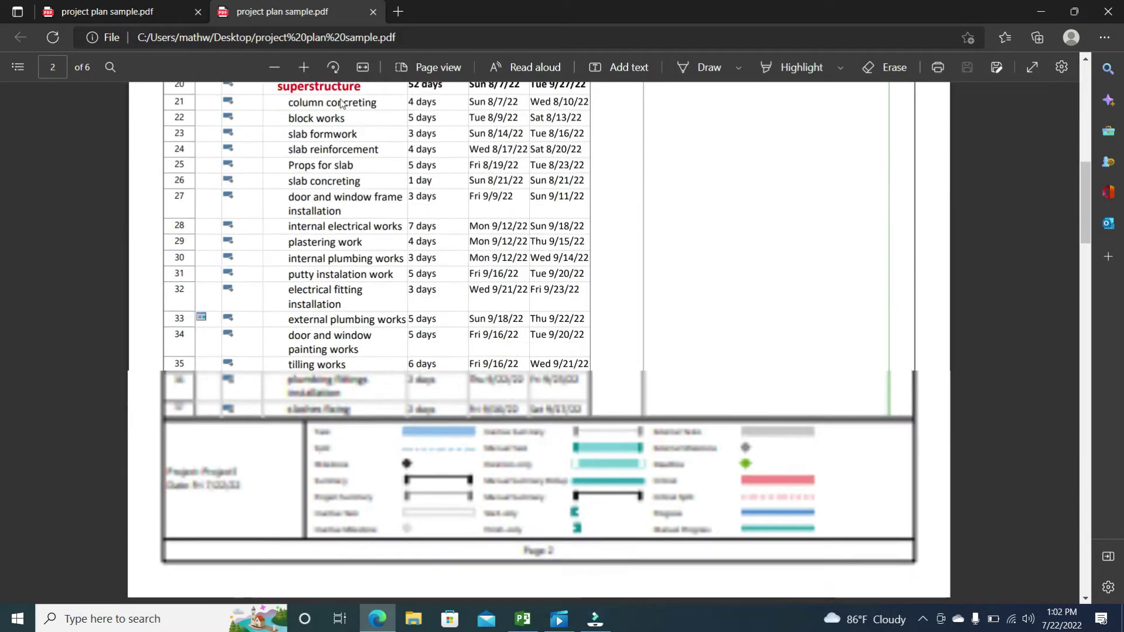
pyautogui.scroll(-20, 448, 162)
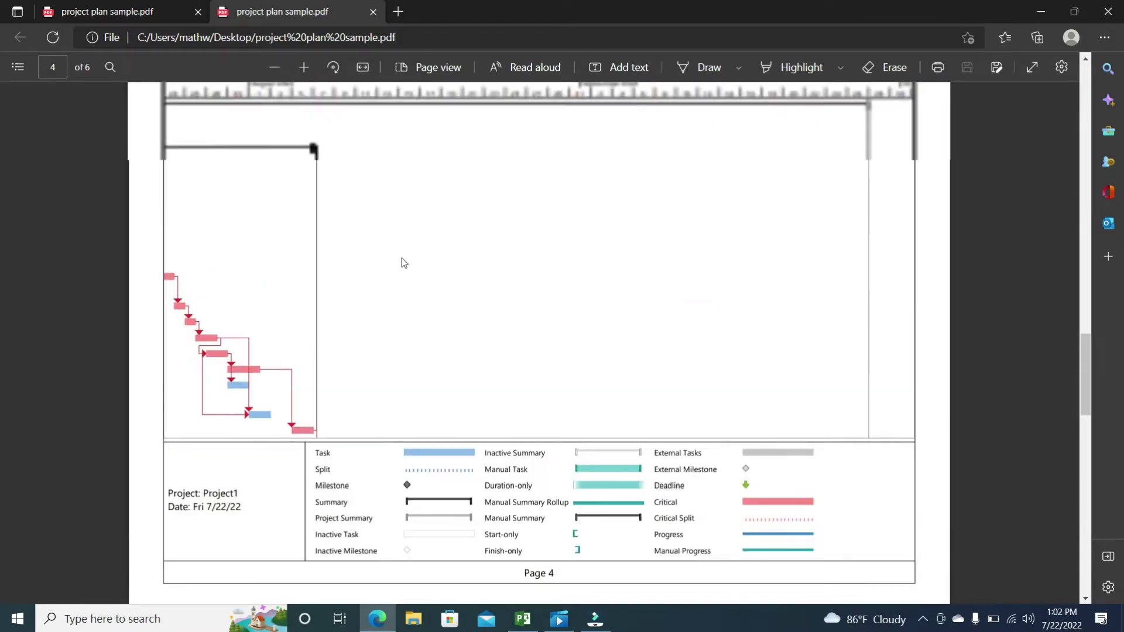
pyautogui.scroll(6, 587, 261)
pyautogui.scroll(-4, 587, 261)
pyautogui.scroll(4, 269, 261)
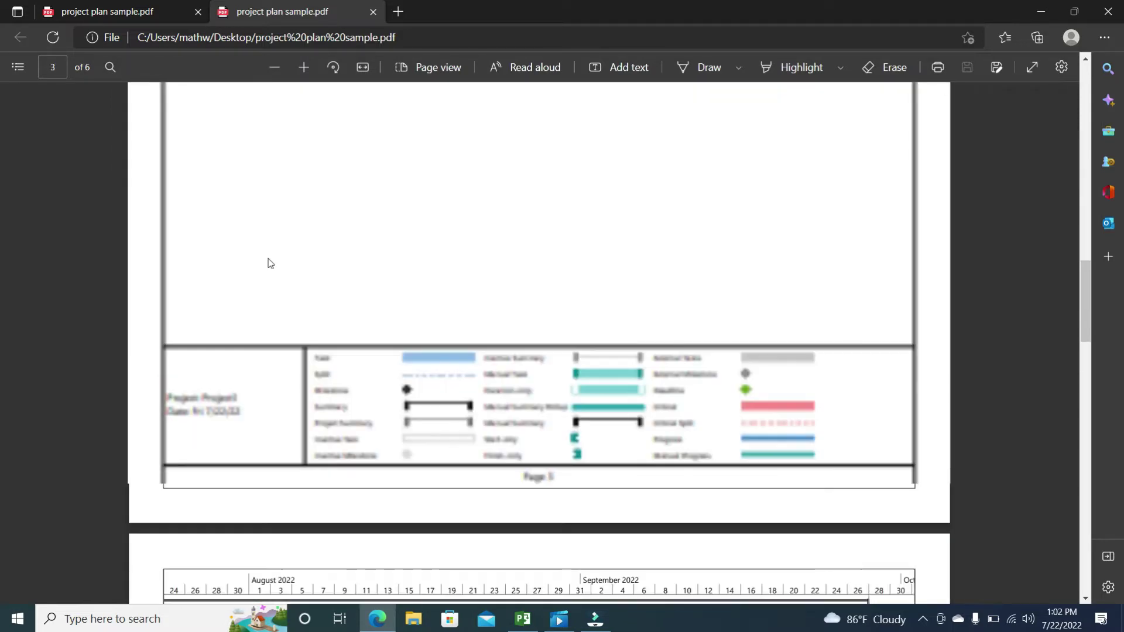
# Set Project's print layout to landscape A4 fitted to one page, then return to the Gantt chart.
pyautogui.click(521, 620)
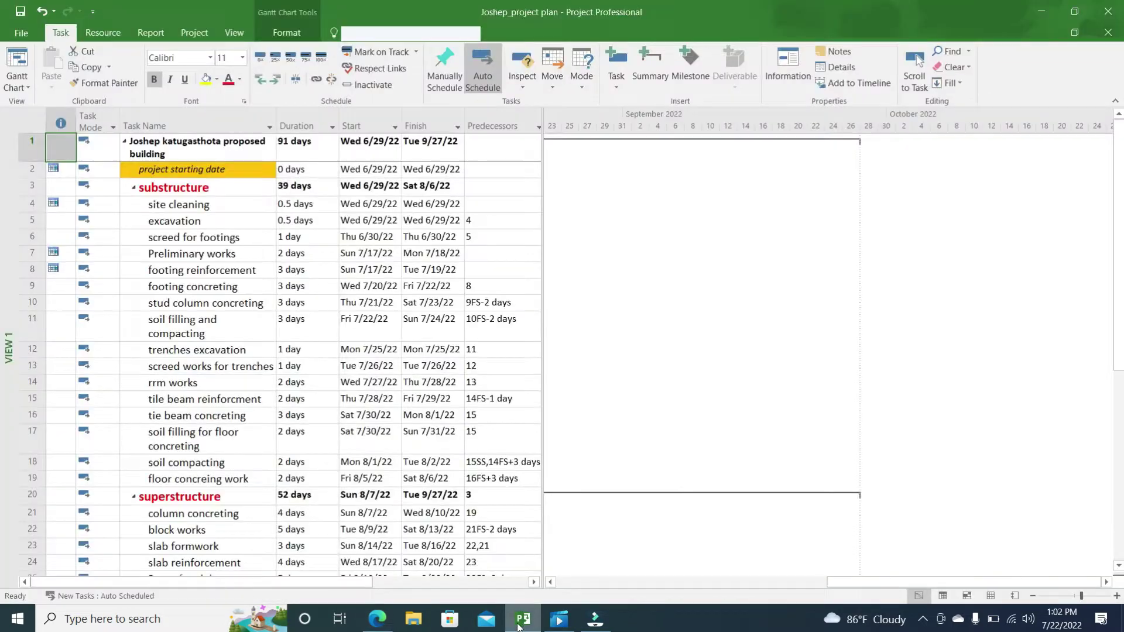
pyautogui.click(26, 34)
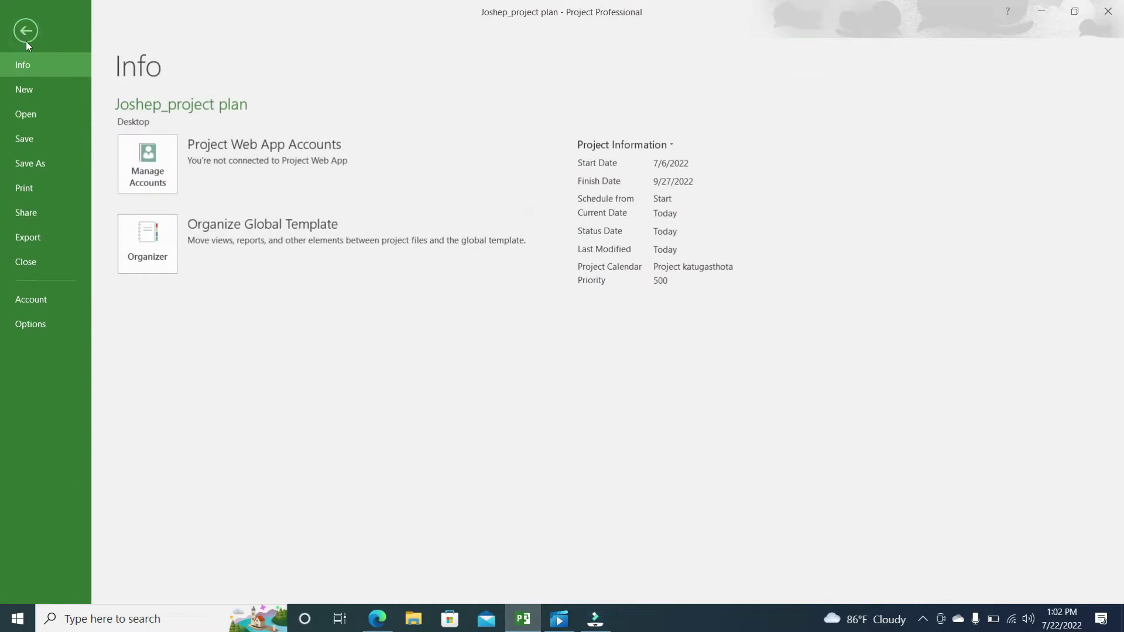
pyautogui.click(31, 195)
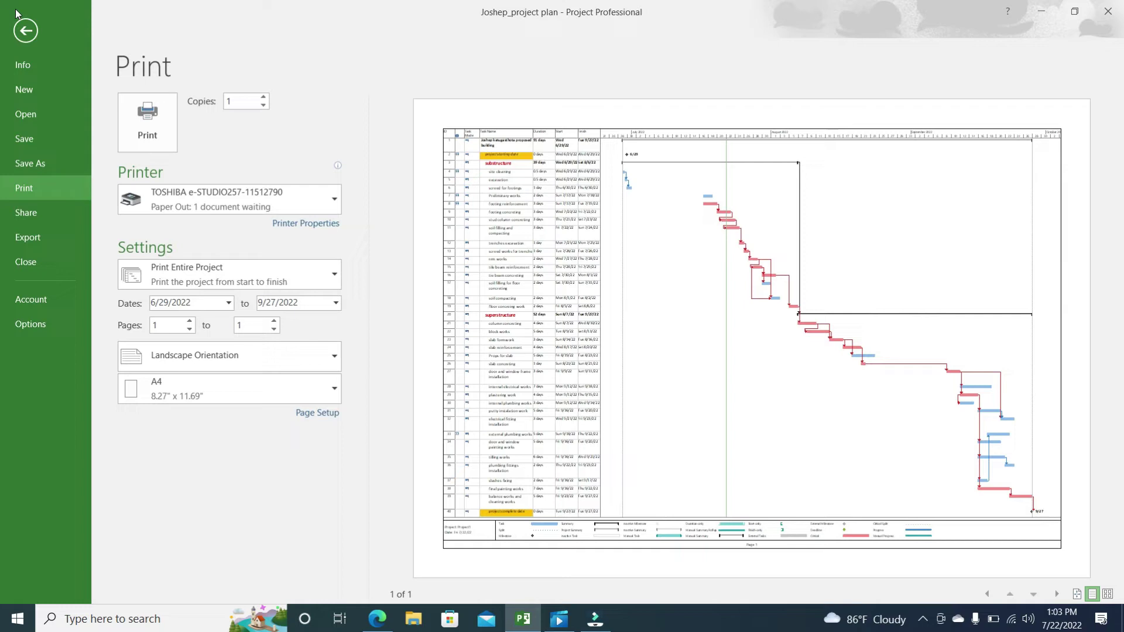
pyautogui.click(25, 30)
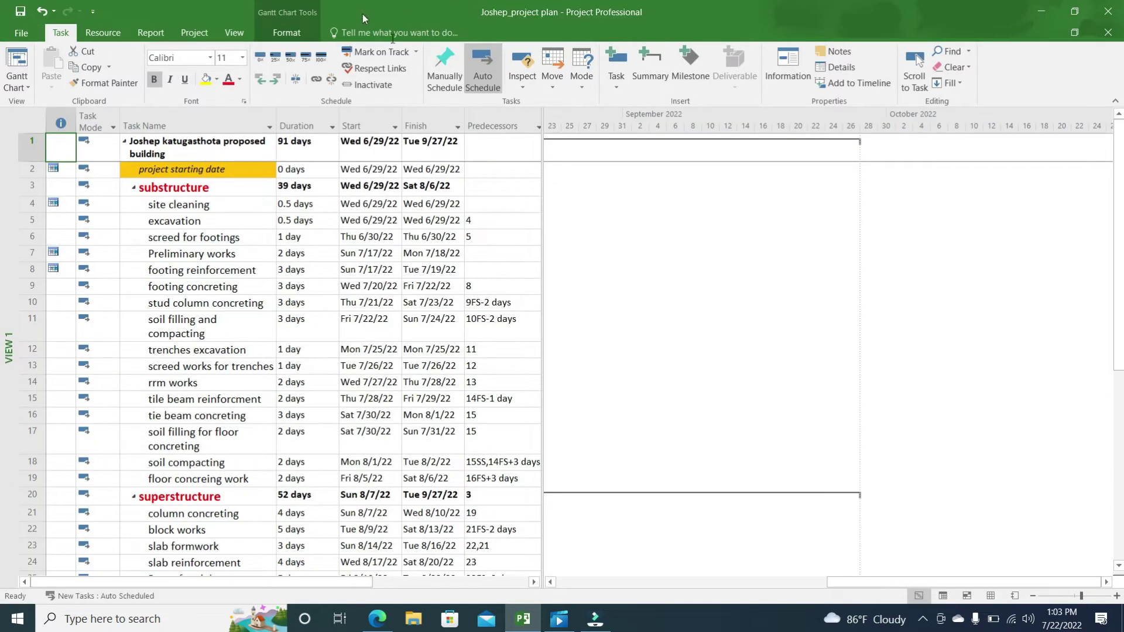
# Minimize Project and the PDF viewer, then launch Google Chrome maximized.
pyautogui.click(1074, 11)
pyautogui.click(779, 12)
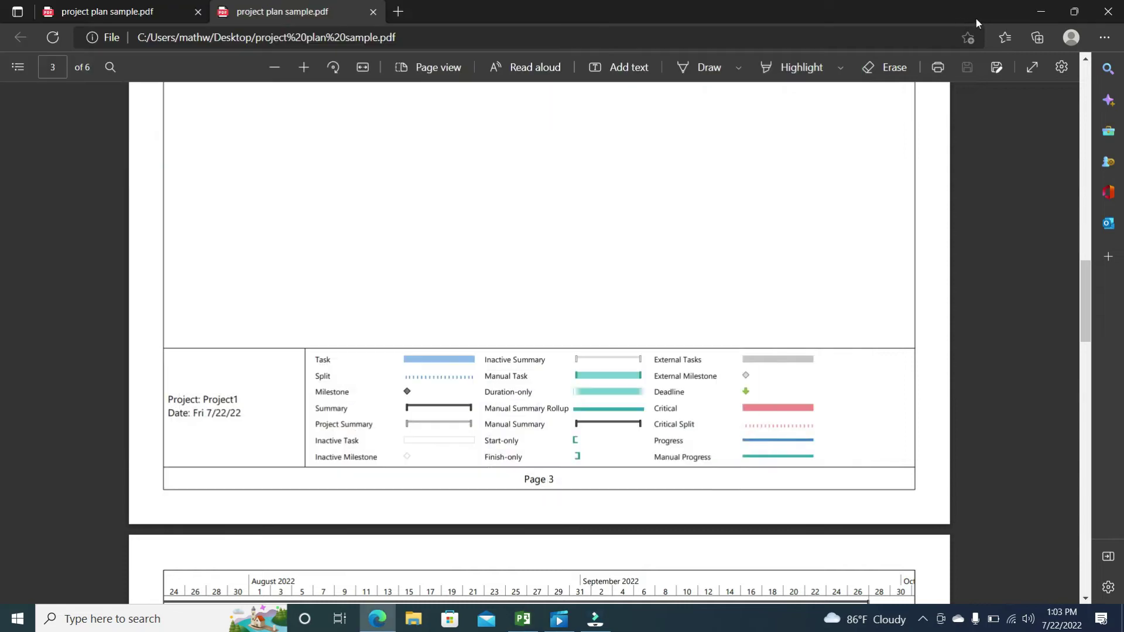
pyautogui.click(1038, 16)
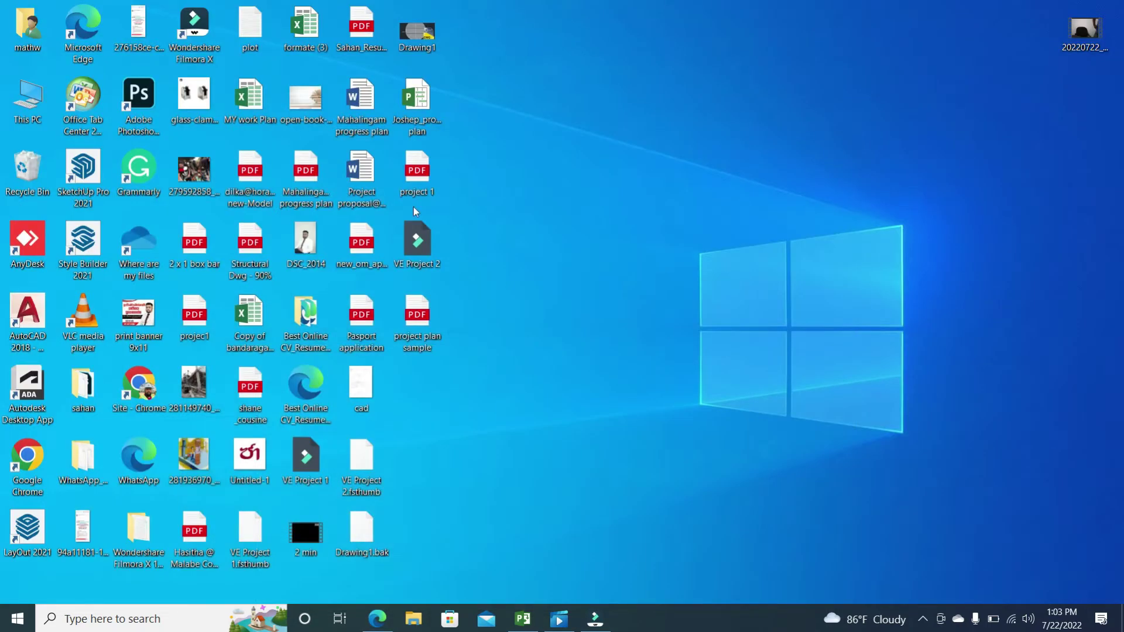
pyautogui.doubleClick(145, 386)
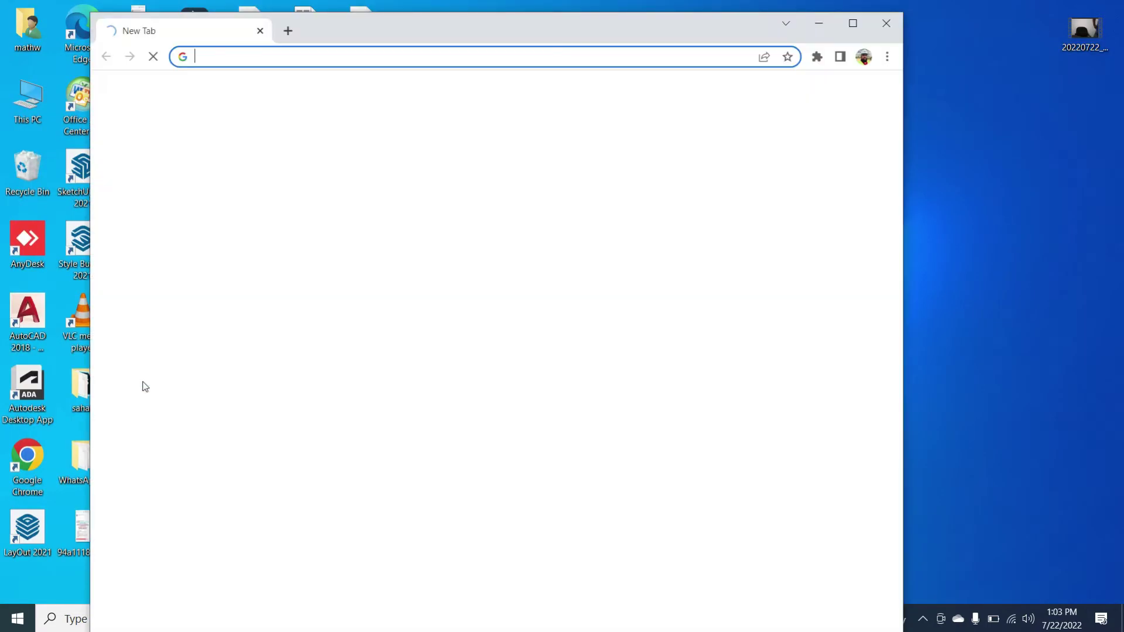
pyautogui.click(853, 23)
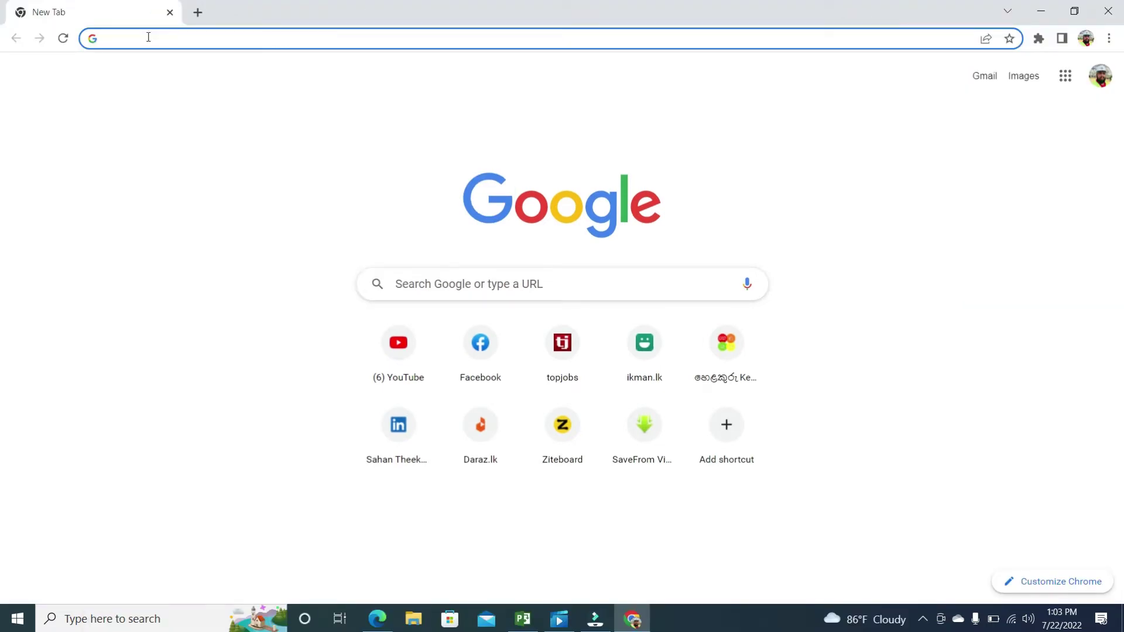
# Search the web for dopdf from Chrome's address bar.
pyautogui.write('do')
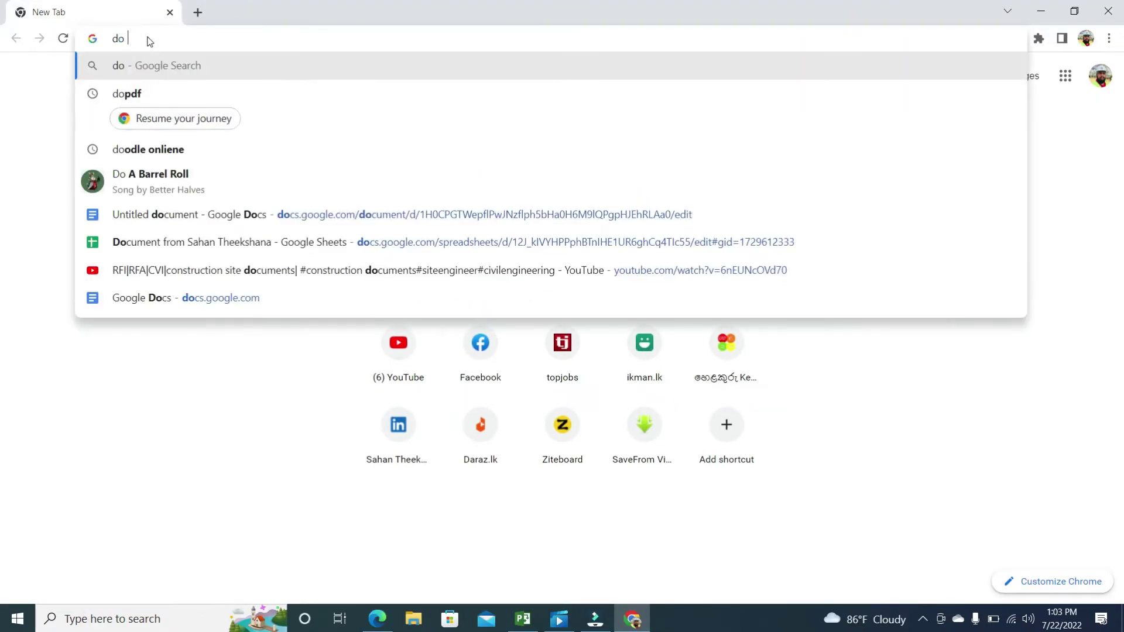
pyautogui.press('Down')
pyautogui.press('Return')
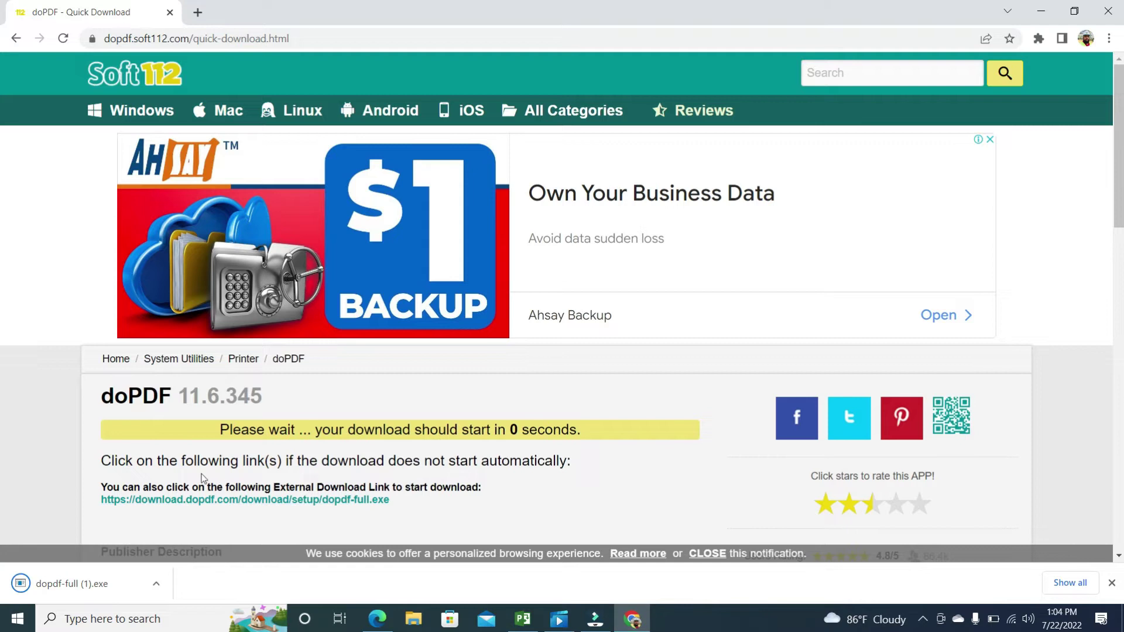
# Launch the dopdf-full (1) installer from File Explorer's Downloads folder.
pyautogui.click(400, 625)
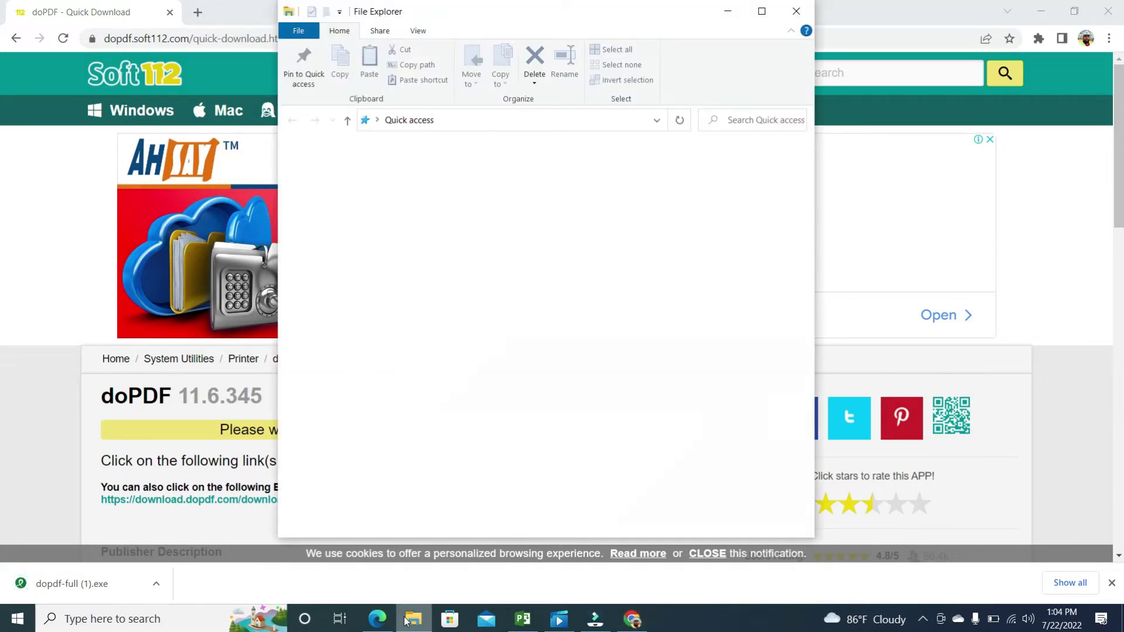
pyautogui.click(360, 210)
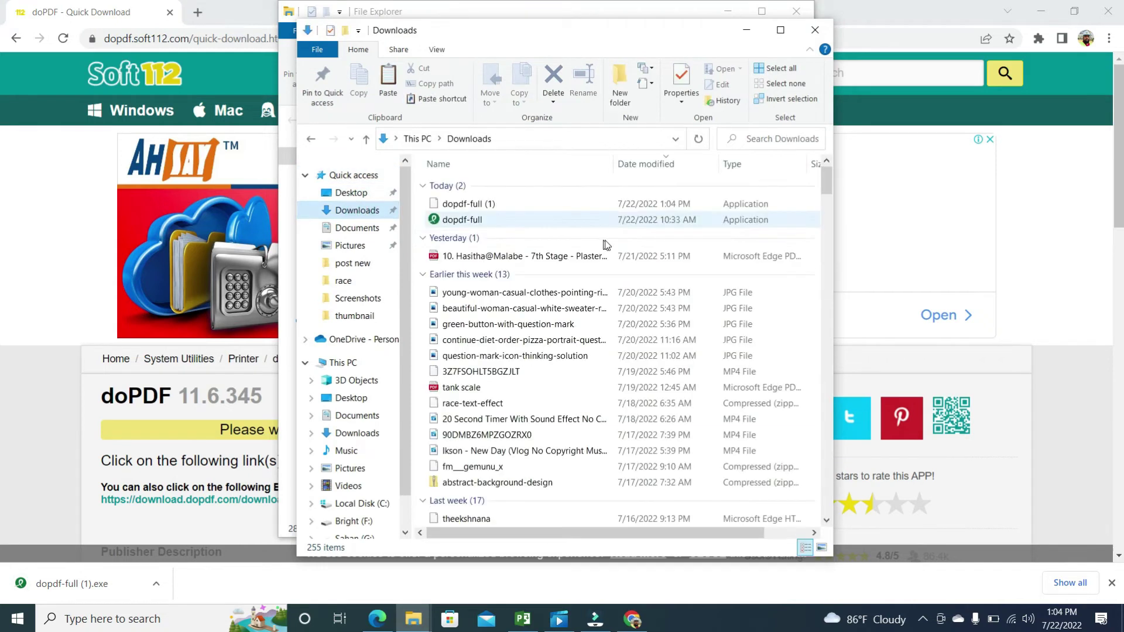
pyautogui.doubleClick(493, 204)
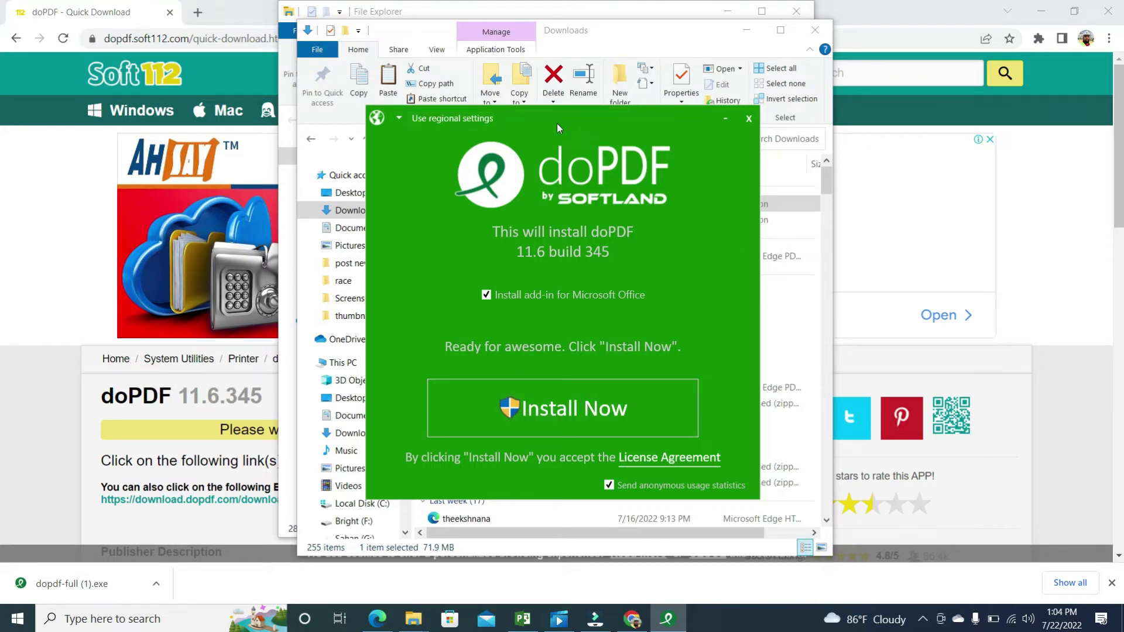
# Minimize the installer and File Explorer windows and bring the project plan back up.
pyautogui.click(721, 121)
pyautogui.click(746, 30)
pyautogui.click(730, 19)
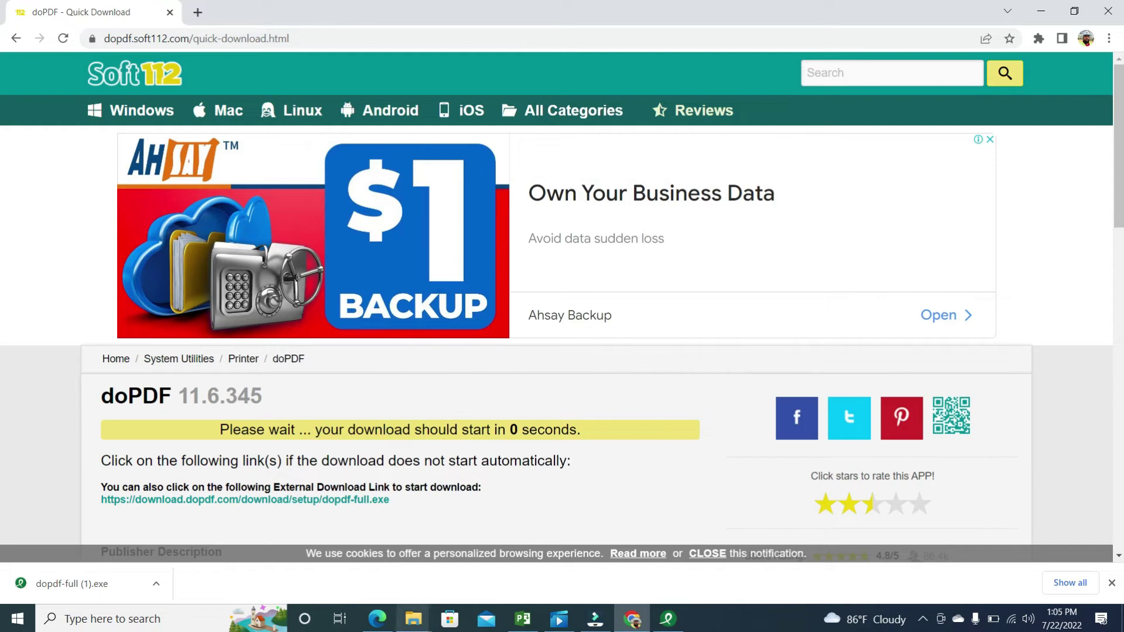
pyautogui.click(523, 619)
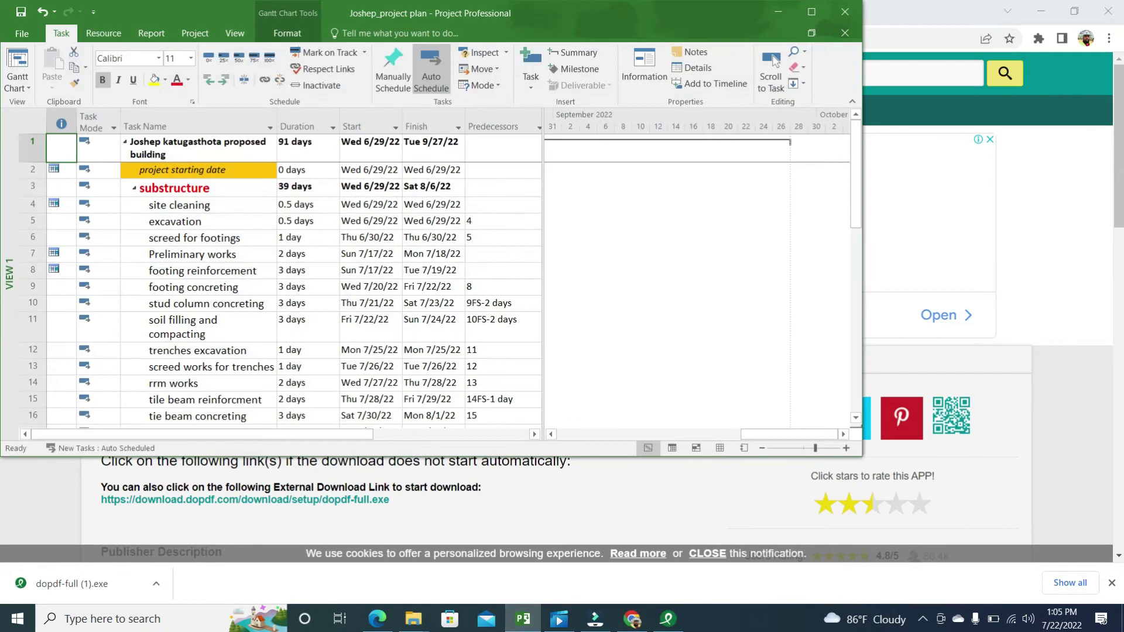
# Maximize Project and open the Print page previewing the whole chart on one A4 landscape page.
pyautogui.click(811, 11)
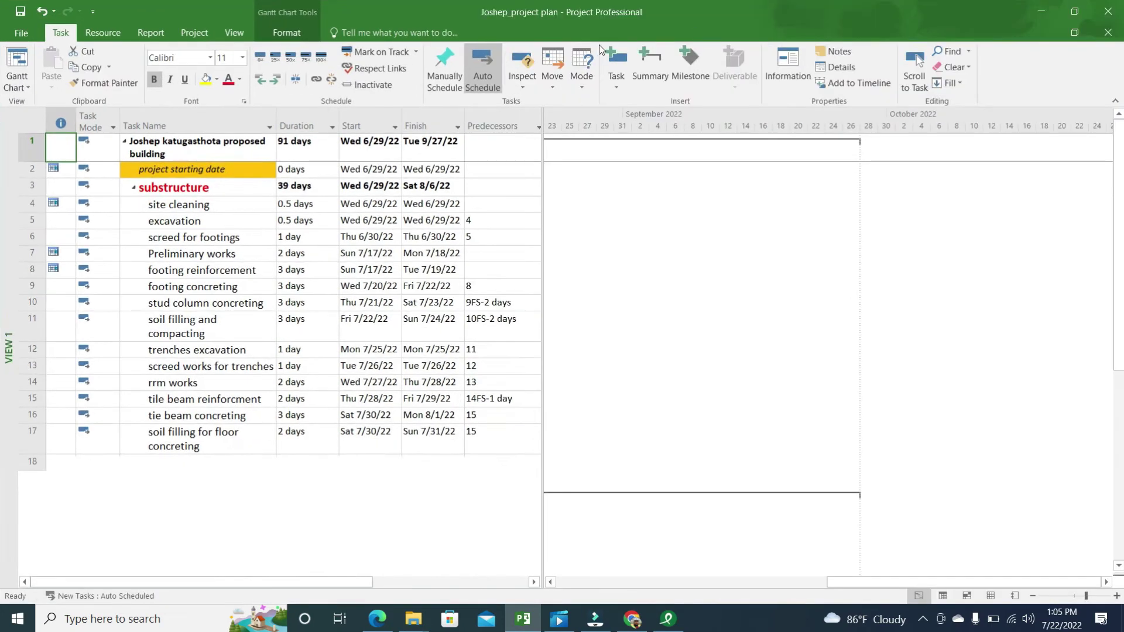
pyautogui.click(22, 35)
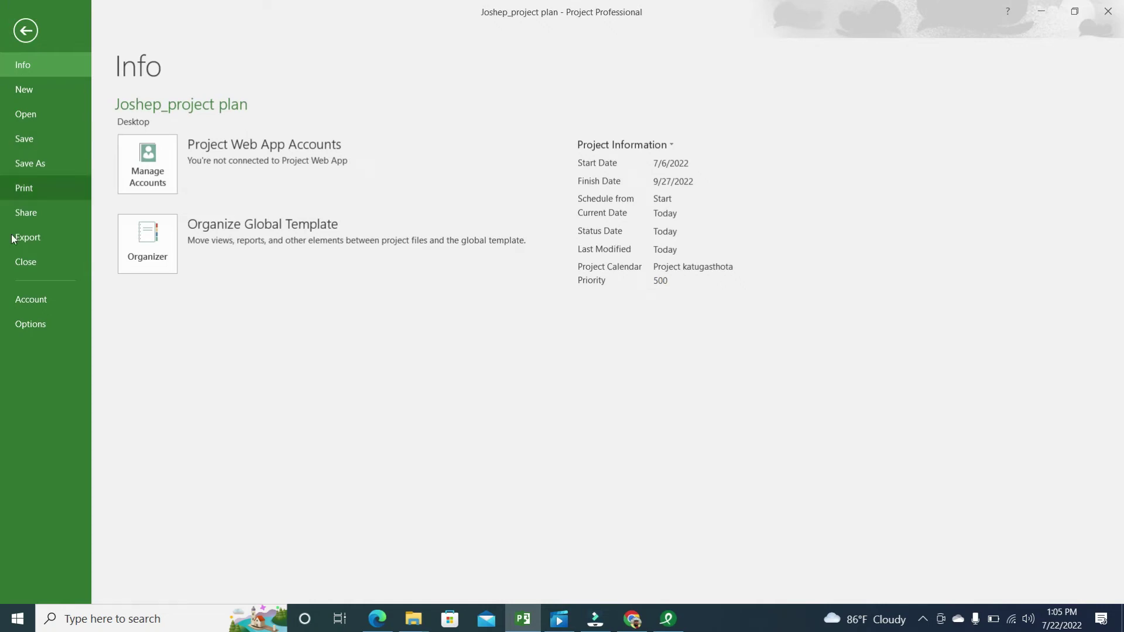
pyautogui.click(37, 240)
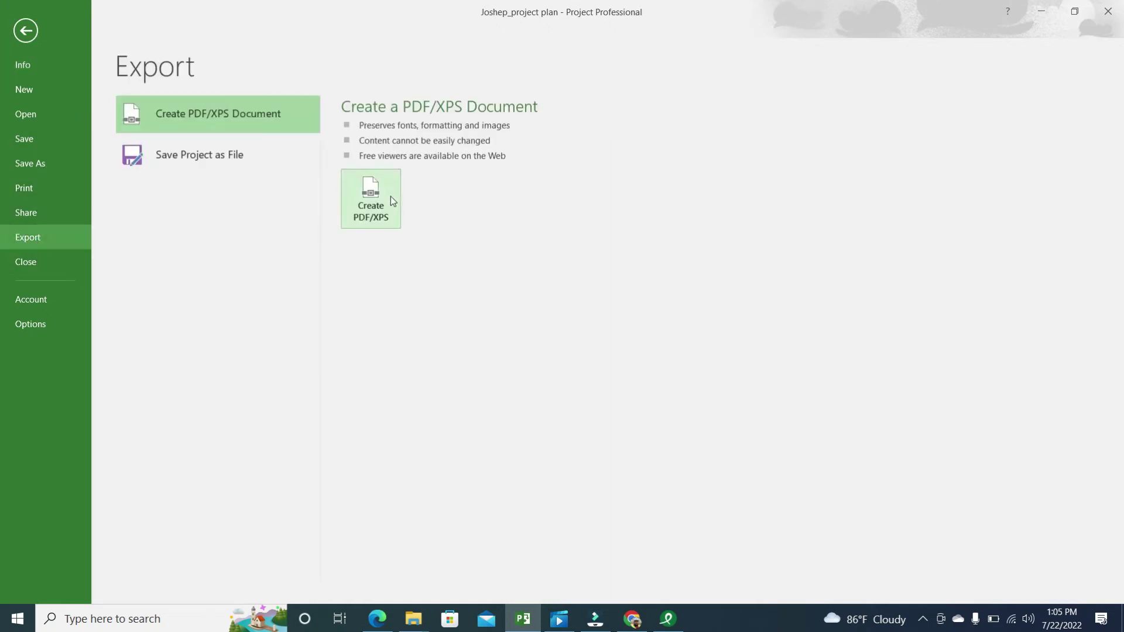
pyautogui.click(61, 188)
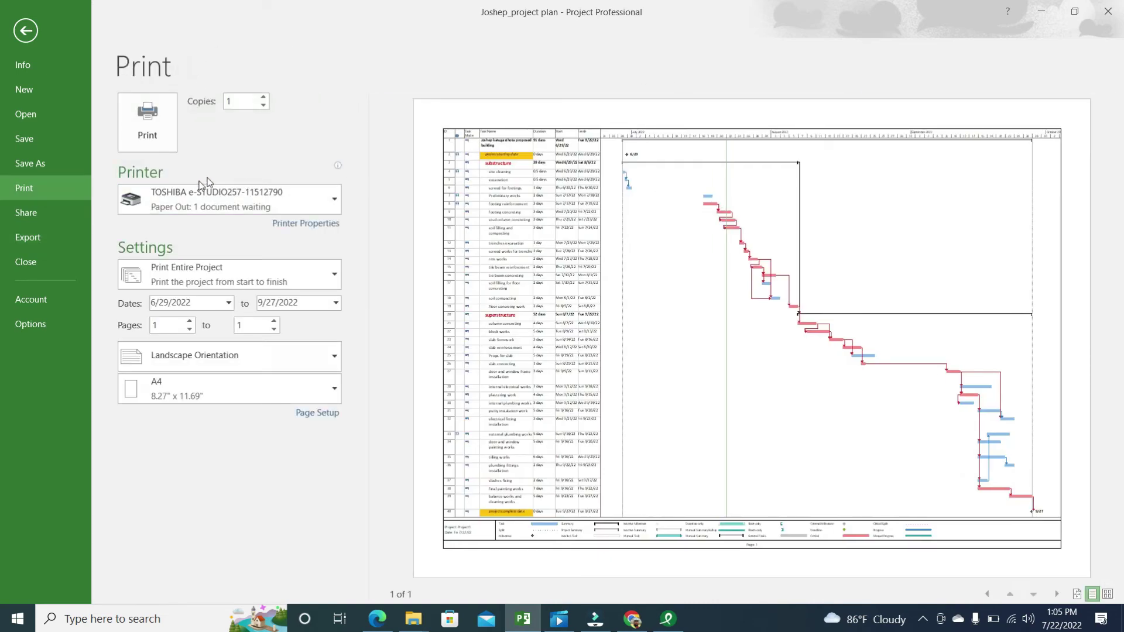
# Choose doPDF 11 as the printer and print the Gantt chart.
pyautogui.click(335, 201)
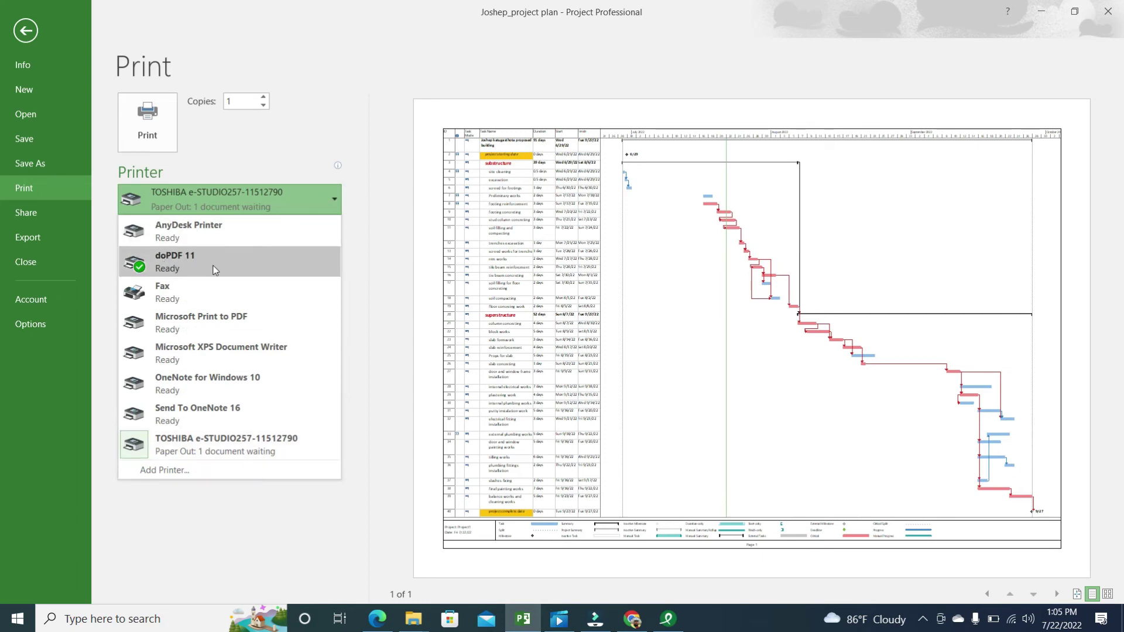
pyautogui.click(168, 270)
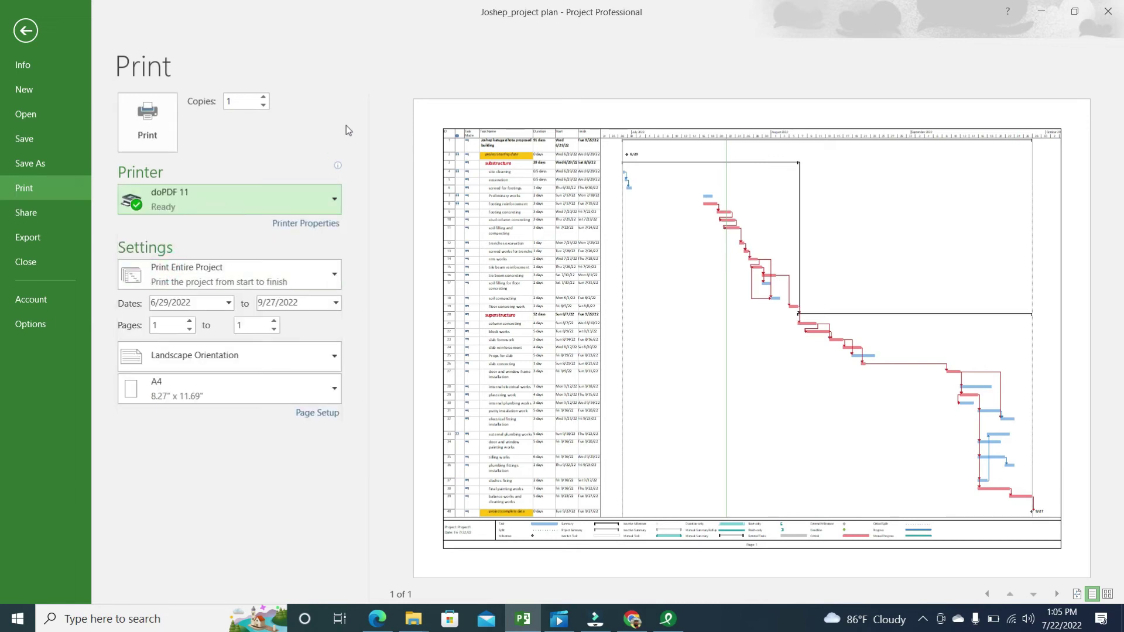
pyautogui.click(163, 121)
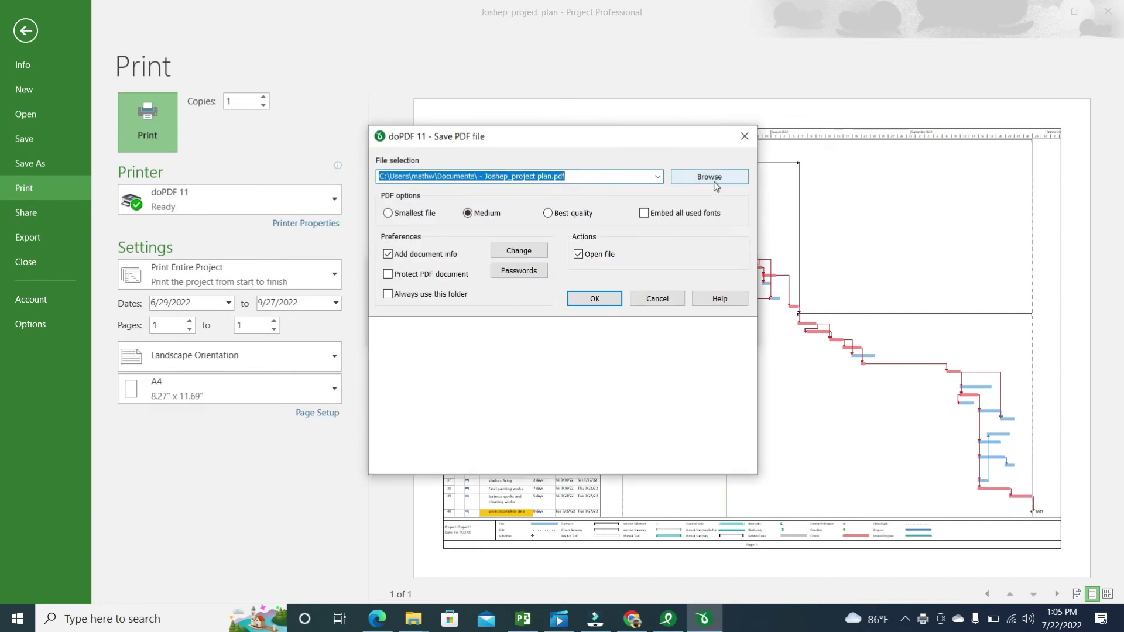
# Save the doPDF output to the Desktop as 'prohec plan new on sheet' and create the PDF.
pyautogui.click(709, 177)
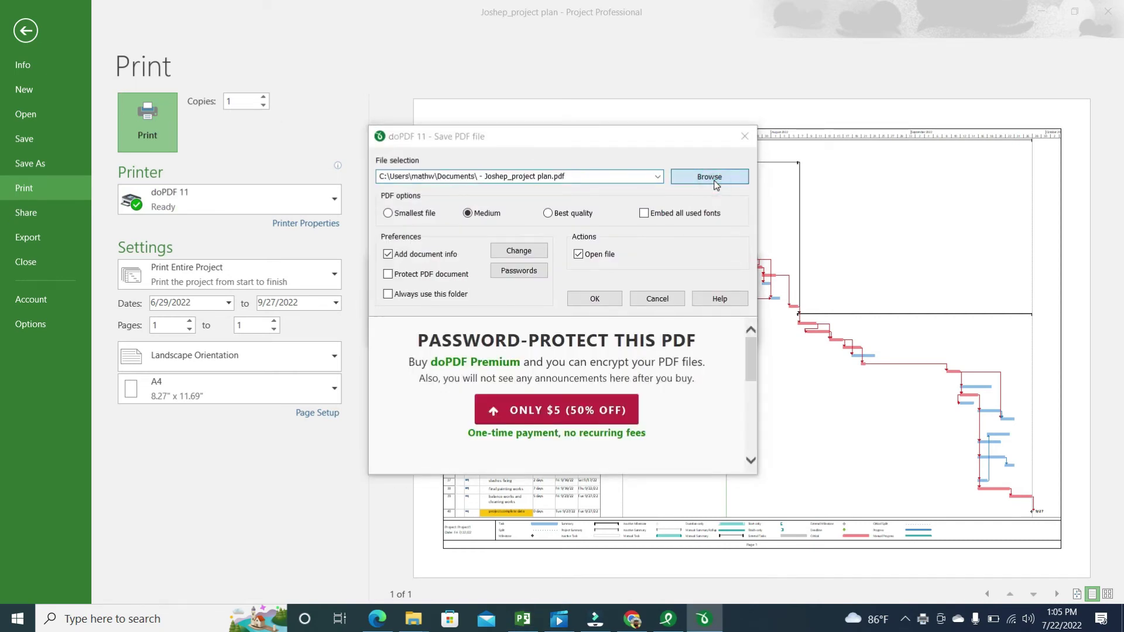
pyautogui.scroll(2, 410, 246)
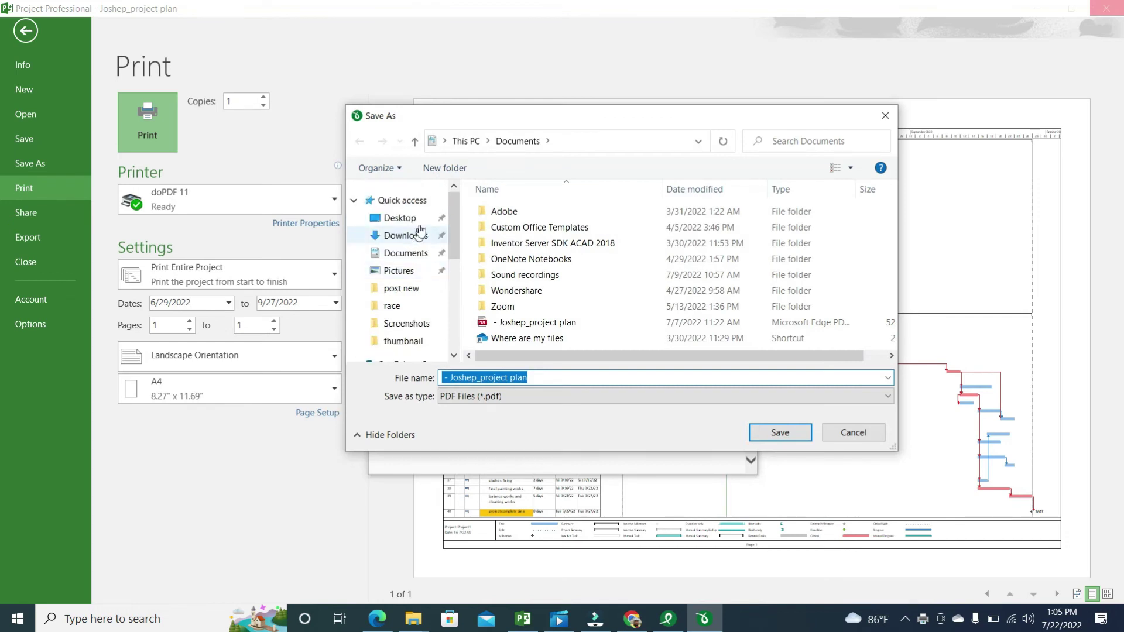
pyautogui.click(410, 224)
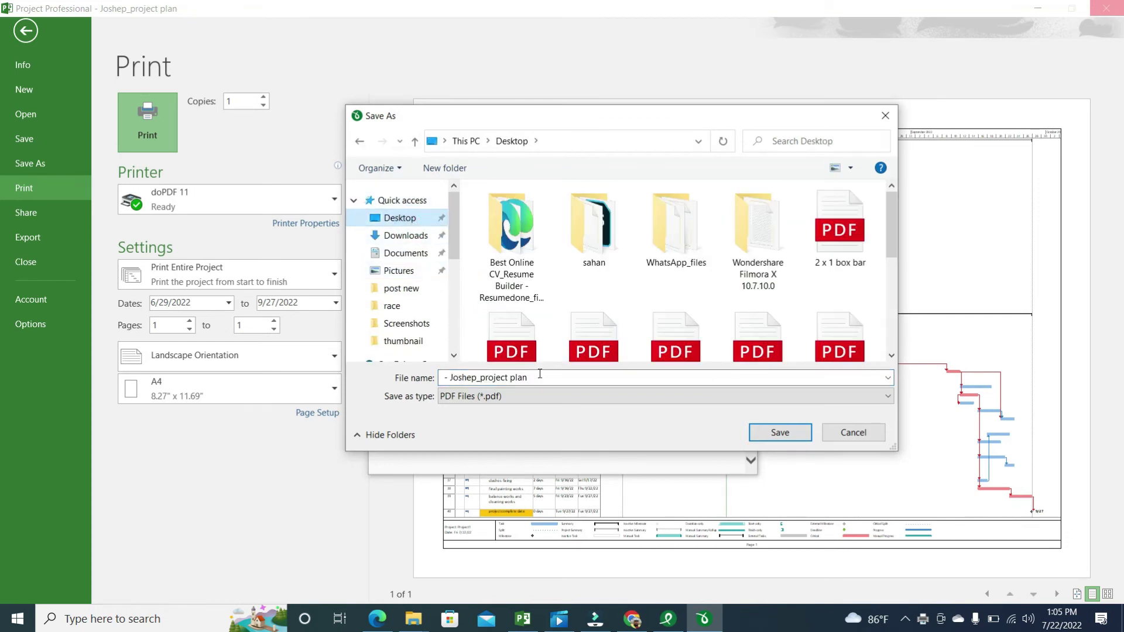
pyautogui.moveTo(529, 377); pyautogui.dragTo(440, 380)
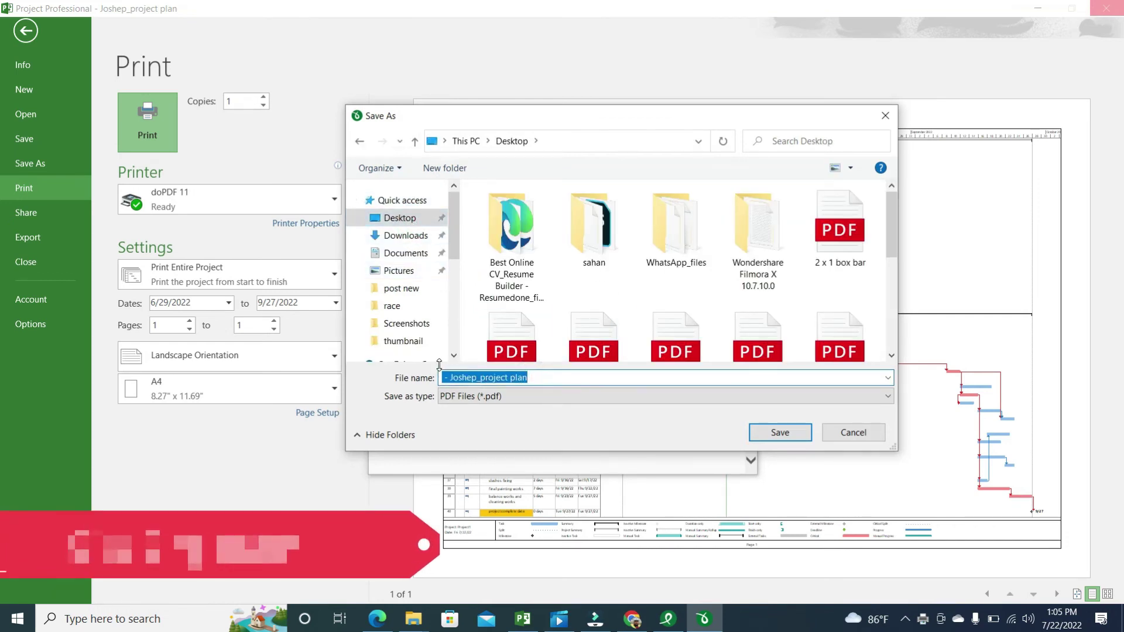
pyautogui.write('prohec plan new o')
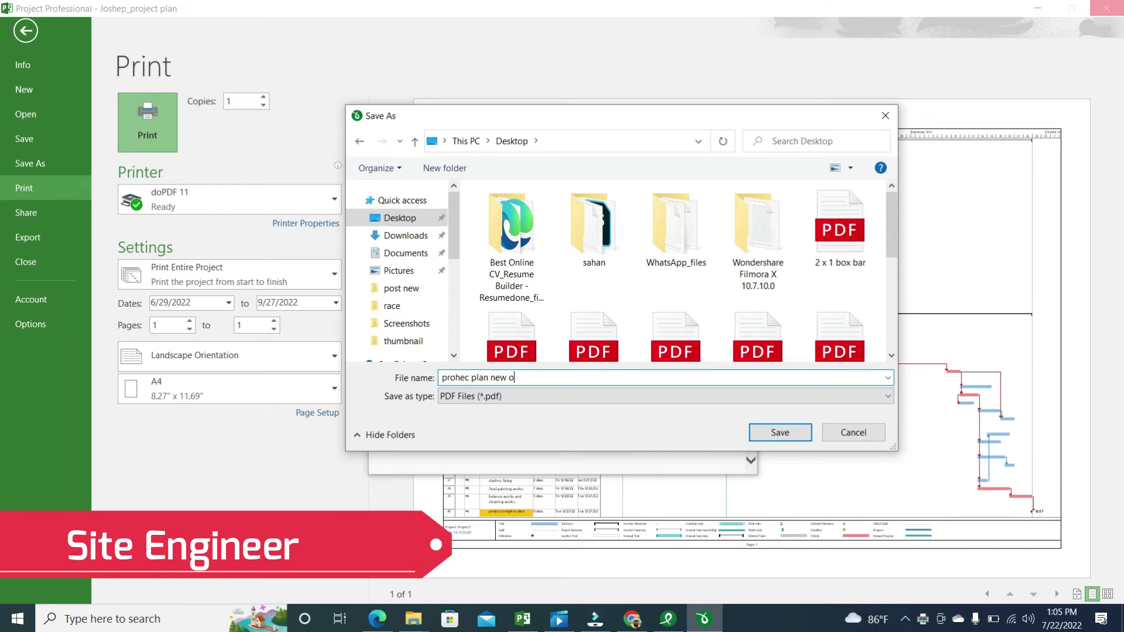
pyautogui.write('n sheet')
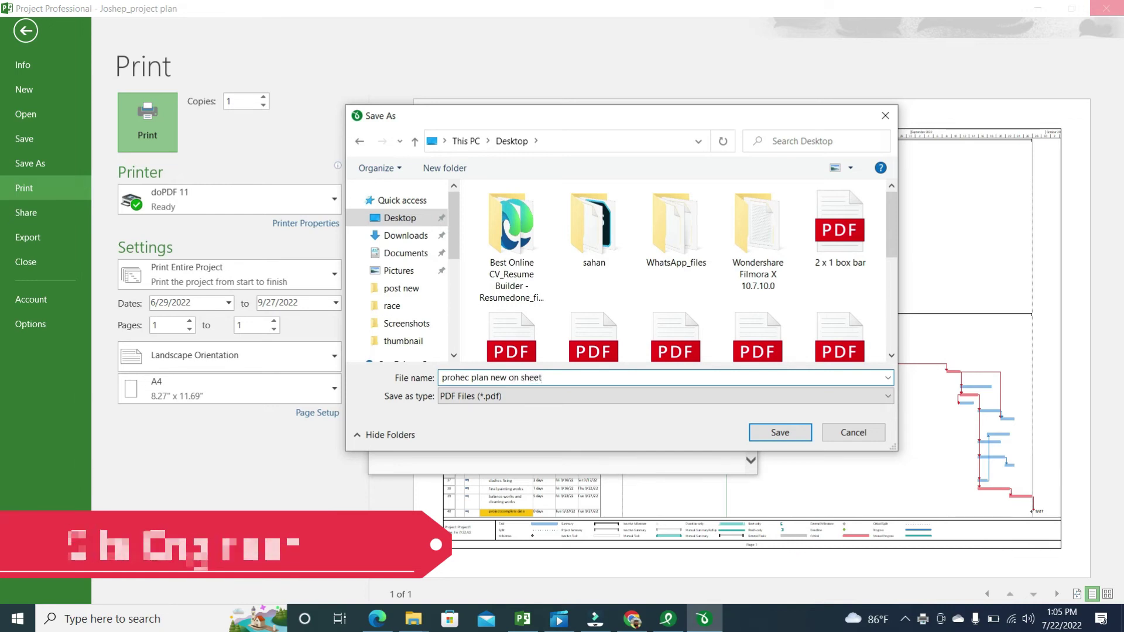
pyautogui.press('Return')
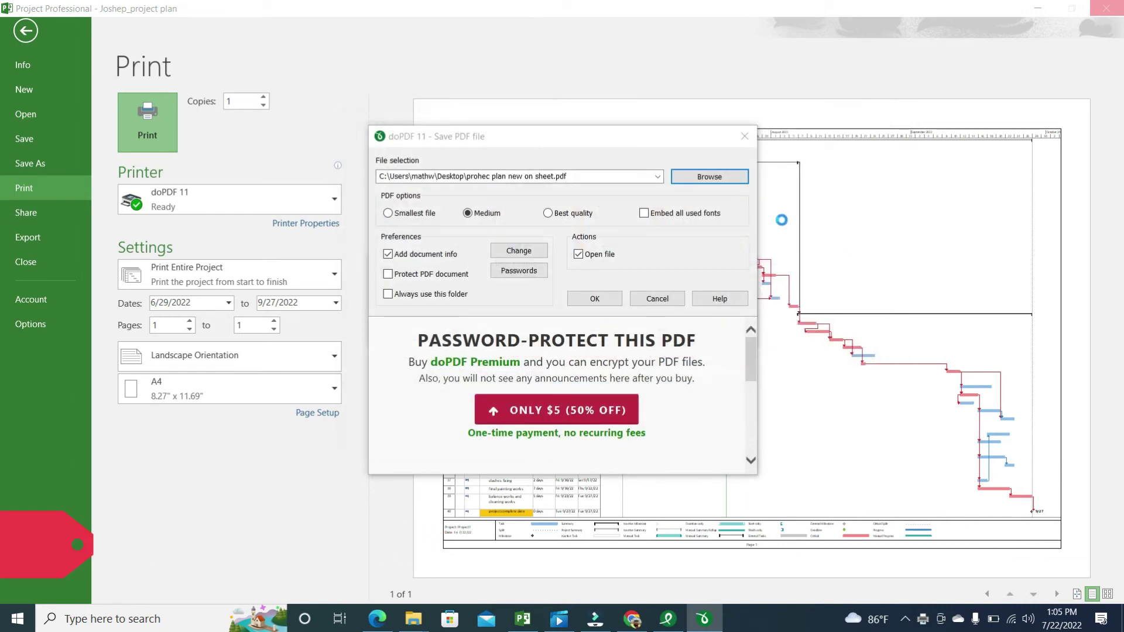
pyautogui.click(598, 298)
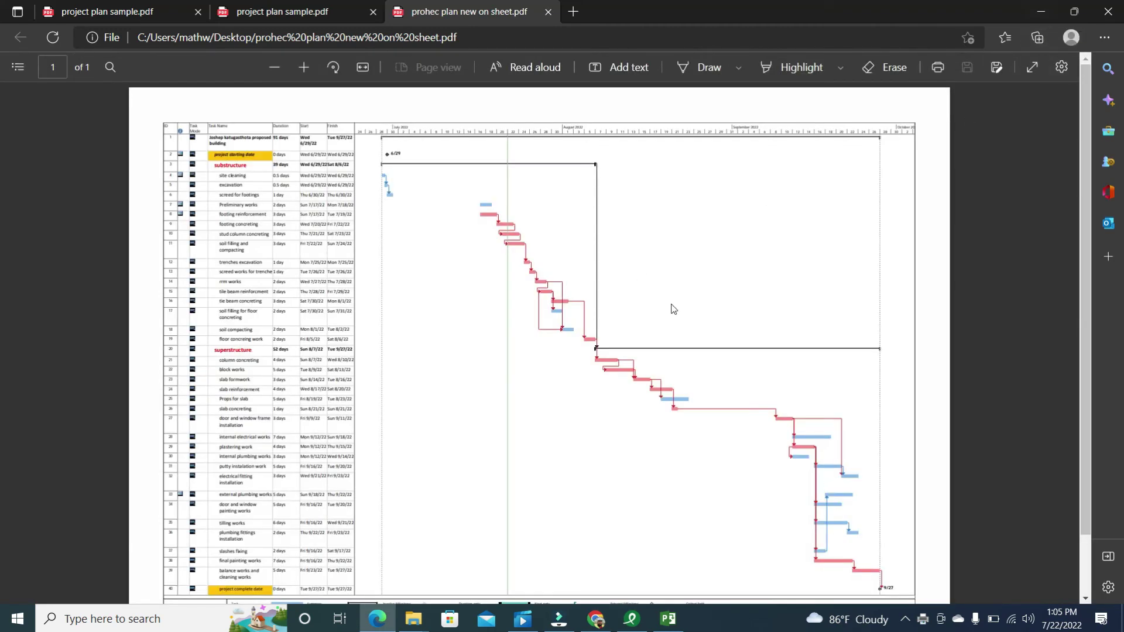
# Scroll over prohec plan new on sheet.pdf in Edge to check the chart, task table and legend.
pyautogui.scroll(2, 607, 247)
pyautogui.scroll(-2, 871, 434)
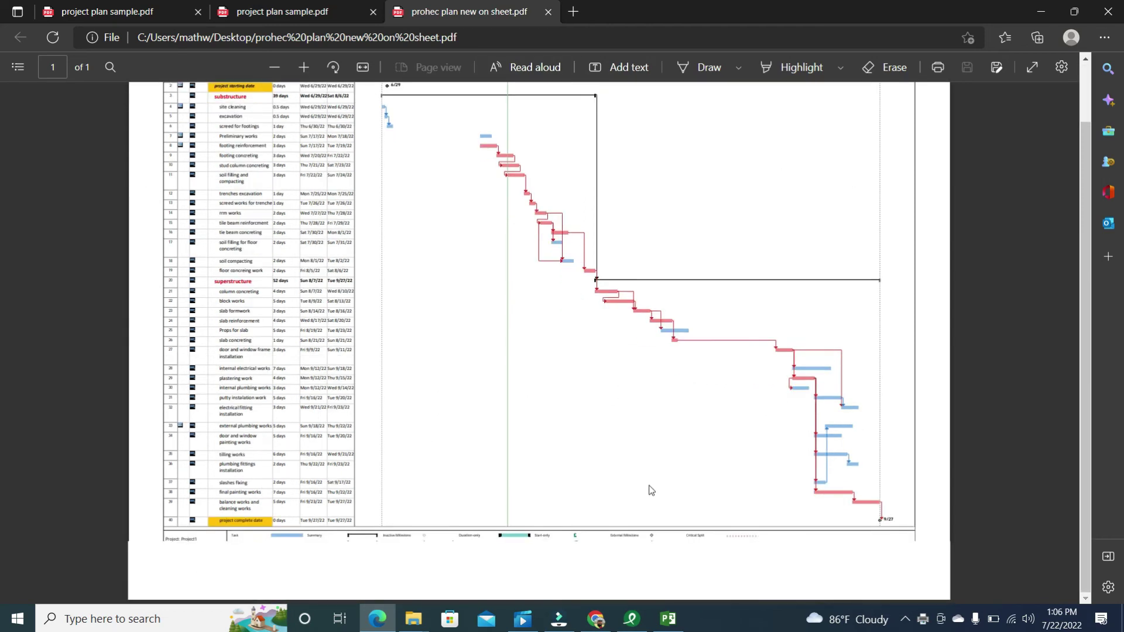
pyautogui.scroll(2, 802, 316)
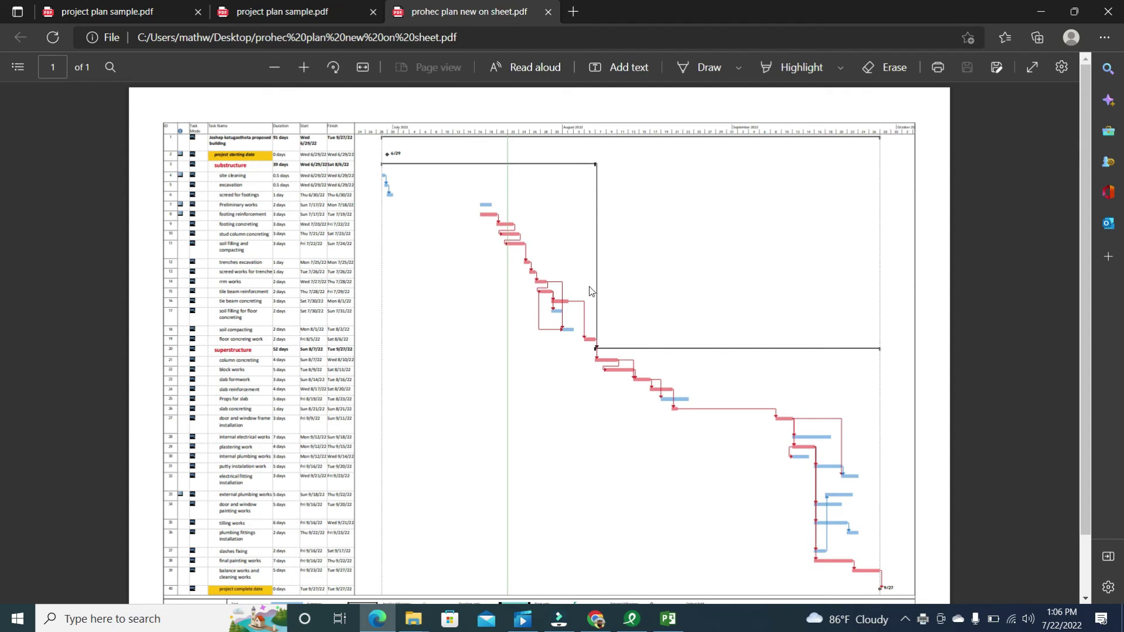
pyautogui.scroll(-2, 933, 256)
pyautogui.scroll(2, 783, 394)
pyautogui.scroll(-2, 429, 372)
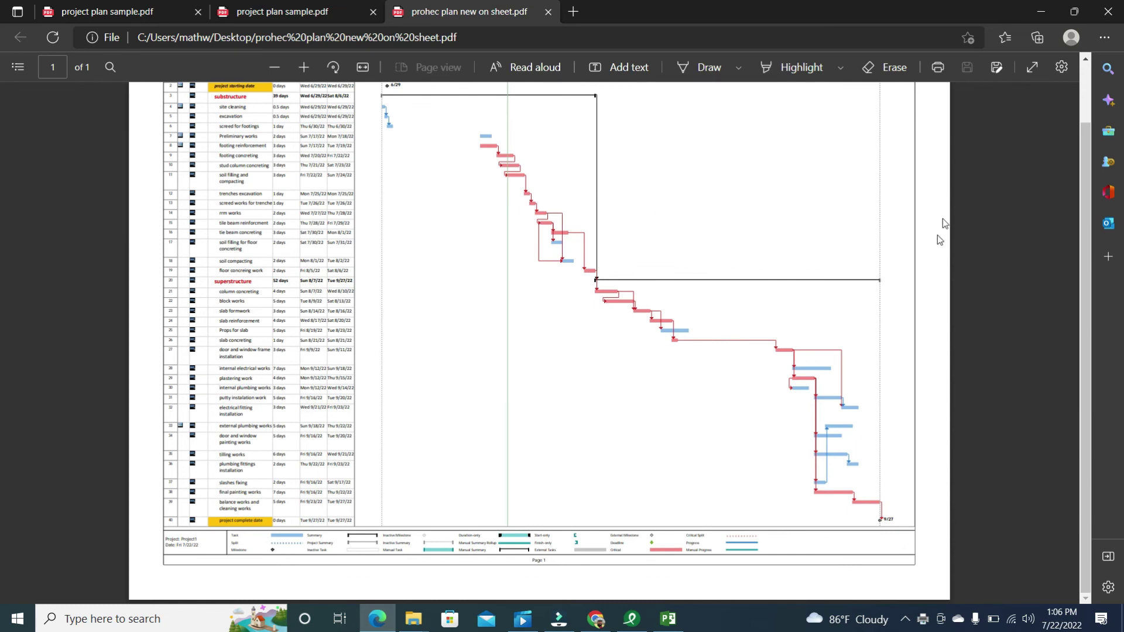
pyautogui.scroll(2, 936, 240)
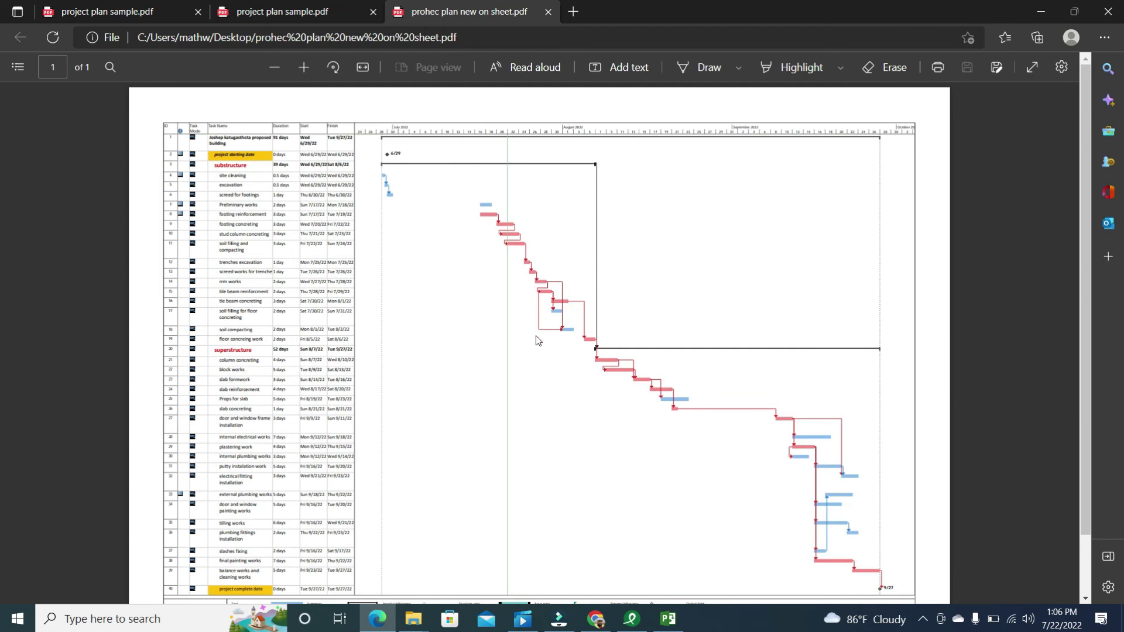
pyautogui.scroll(-2, 549, 365)
pyautogui.scroll(2, 460, 309)
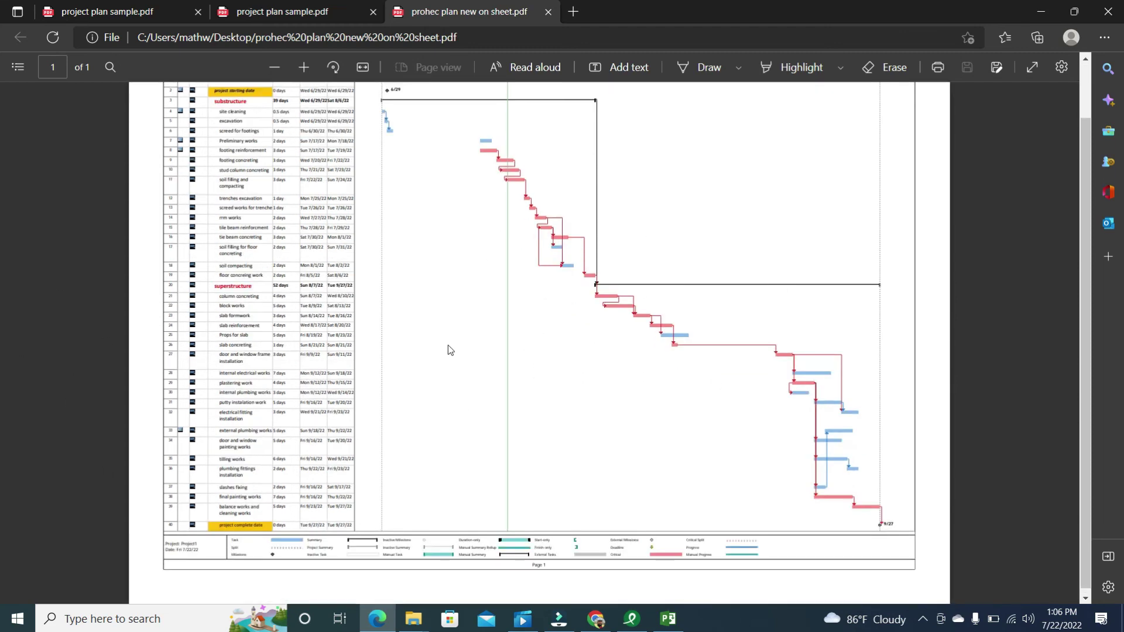
pyautogui.scroll(-2, 386, 302)
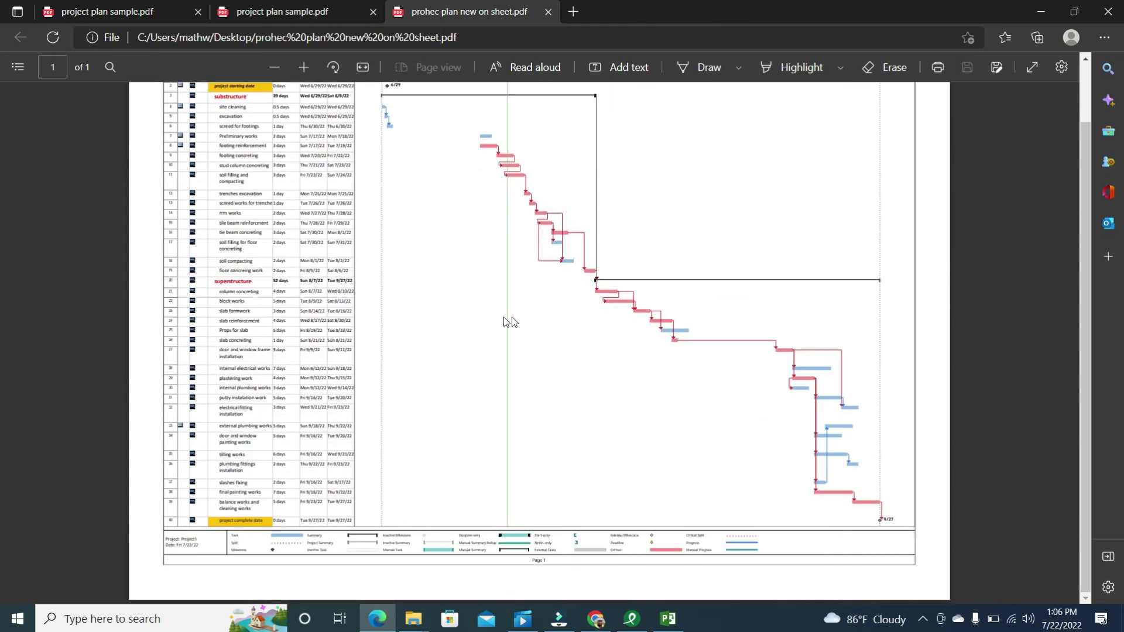
pyautogui.scroll(2, 515, 342)
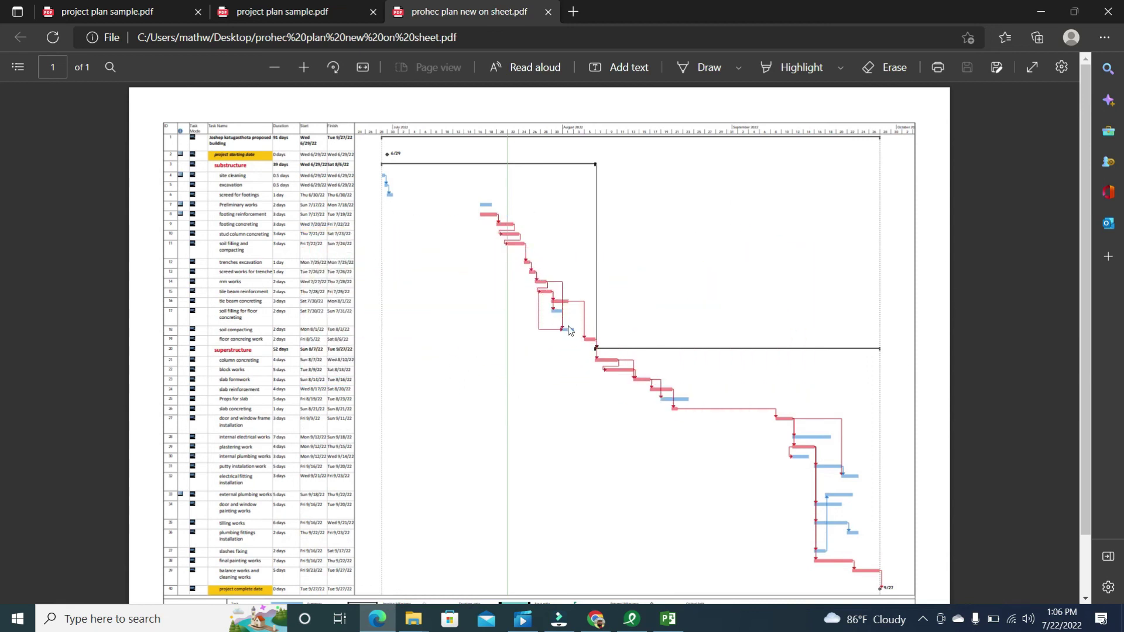
pyautogui.scroll(-2, 580, 356)
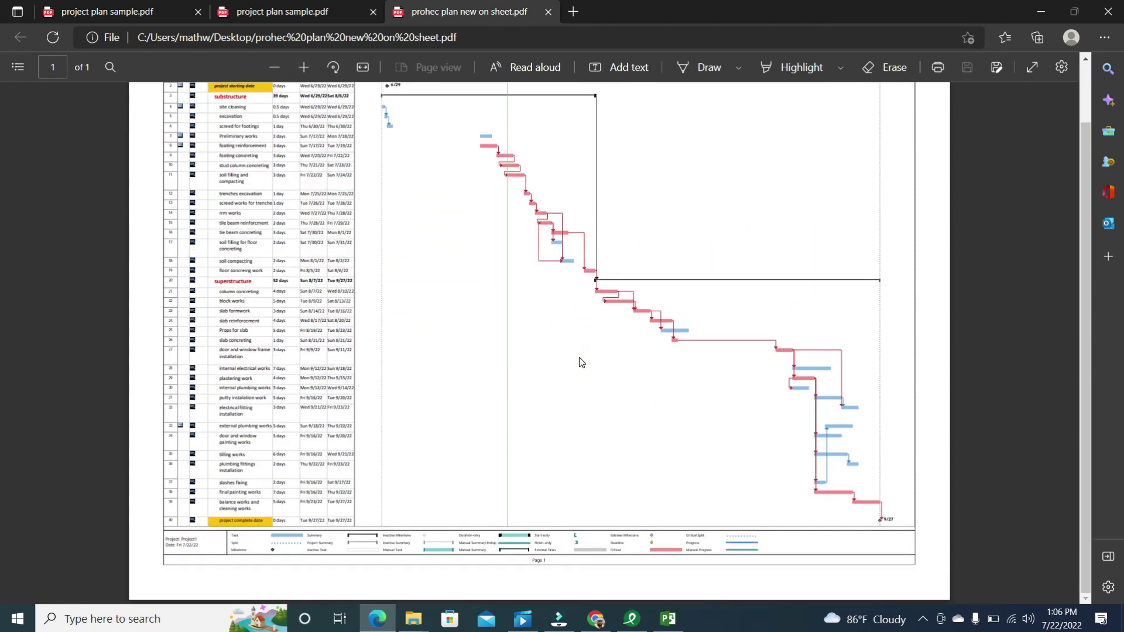